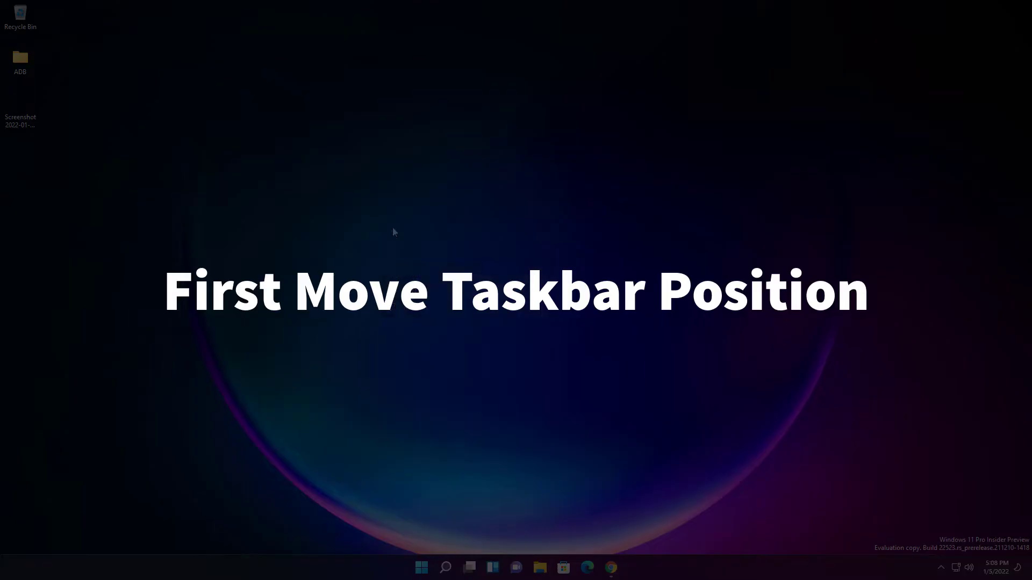
Find Registry Editor through Windows search, open it, and allow it to make changes to the device
click(429, 570)
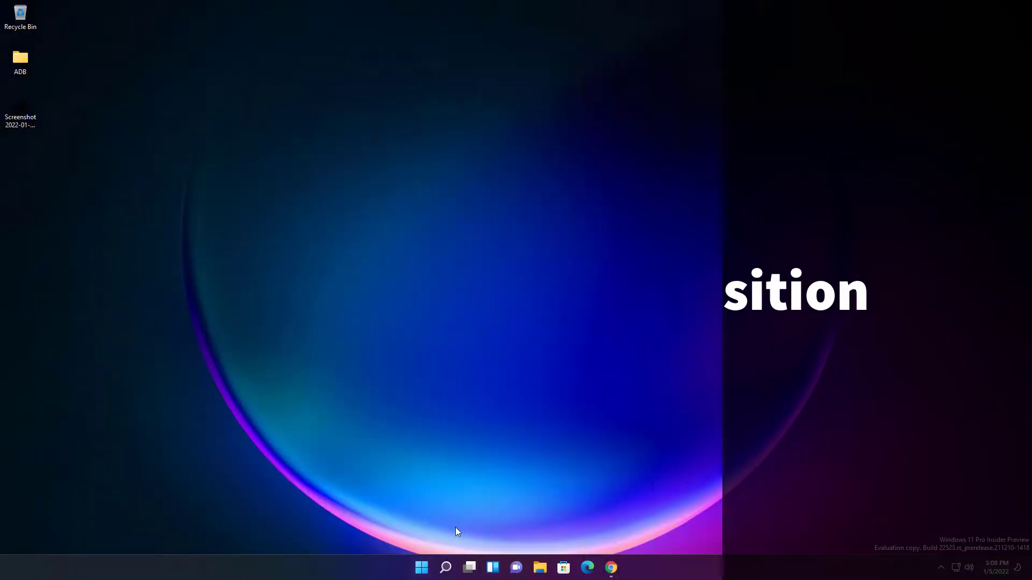
click(448, 570)
text(re)
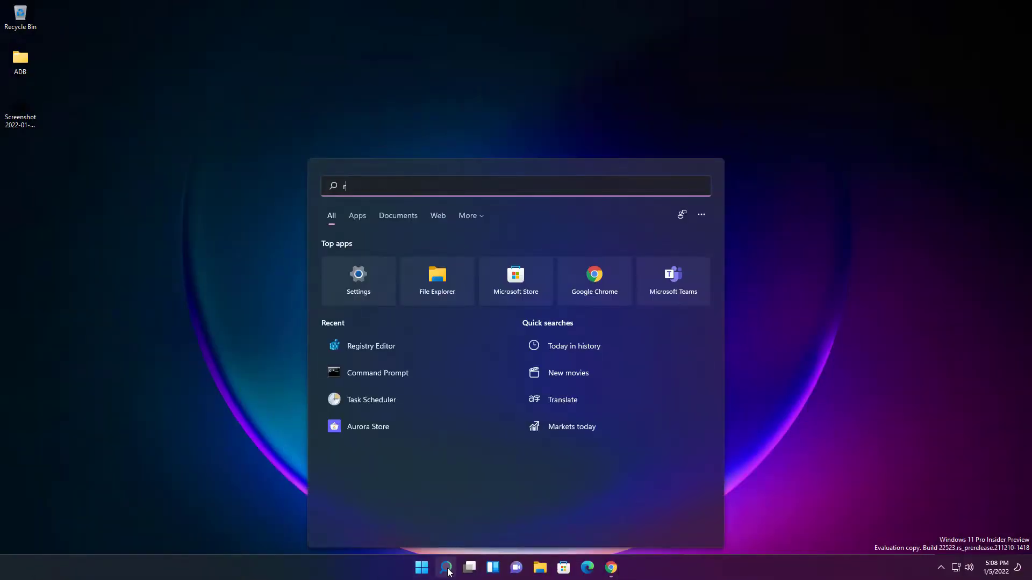
click(389, 280)
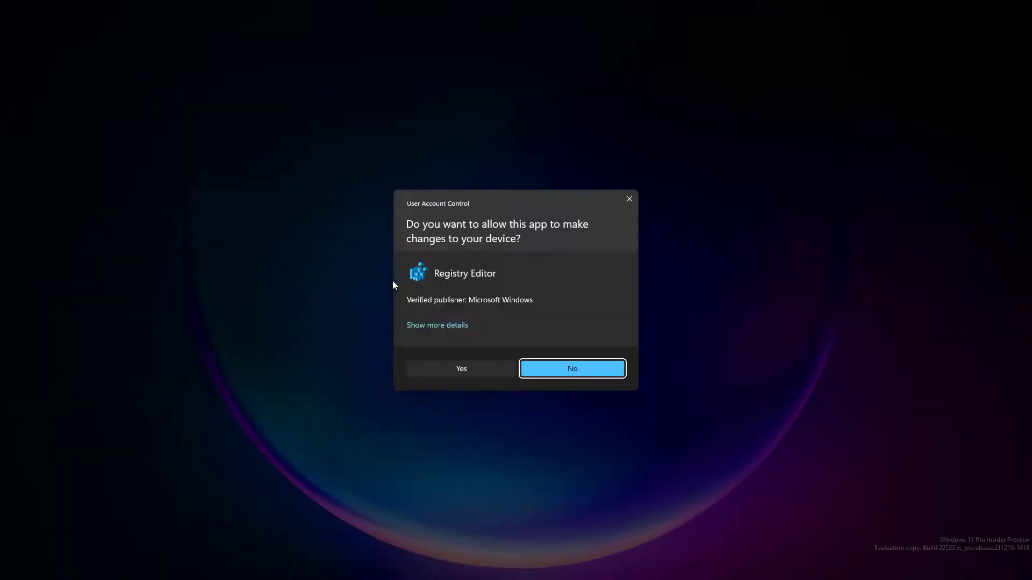
click(475, 373)
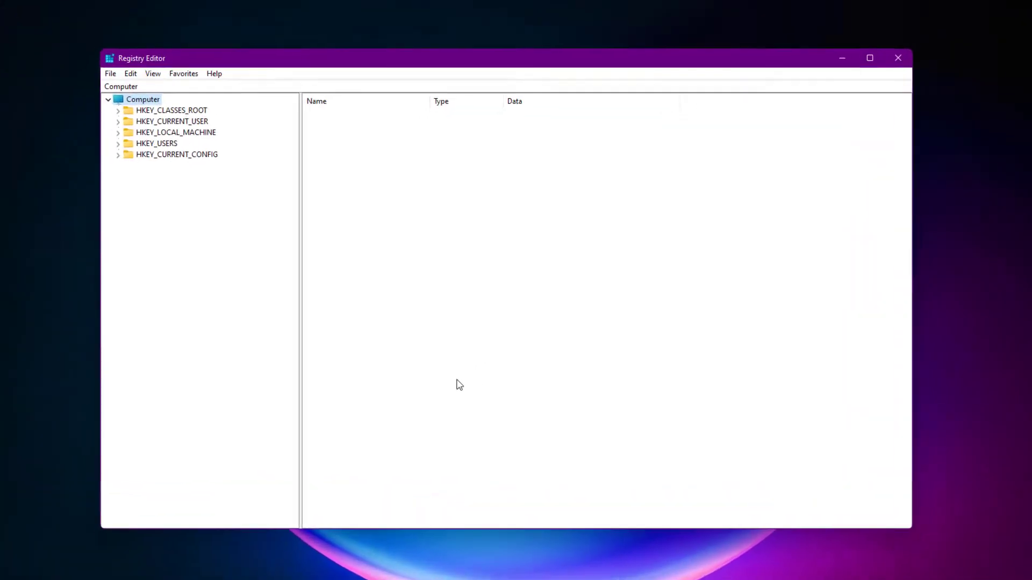
Expand the registry tree down to HKEY_CURRENT_USER\Software\Microsoft\Windows\CurrentVersion
click(92, 112)
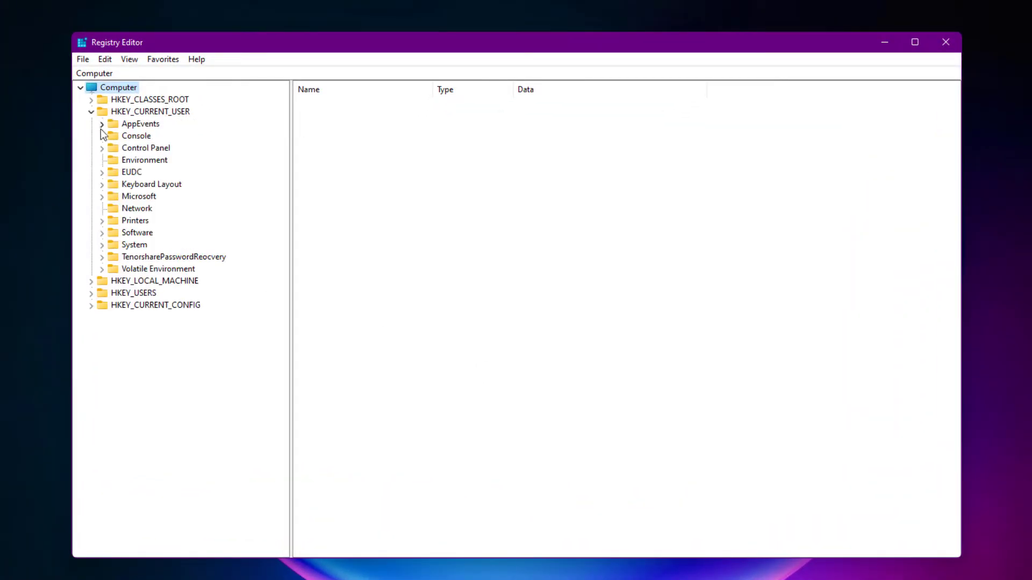
click(102, 233)
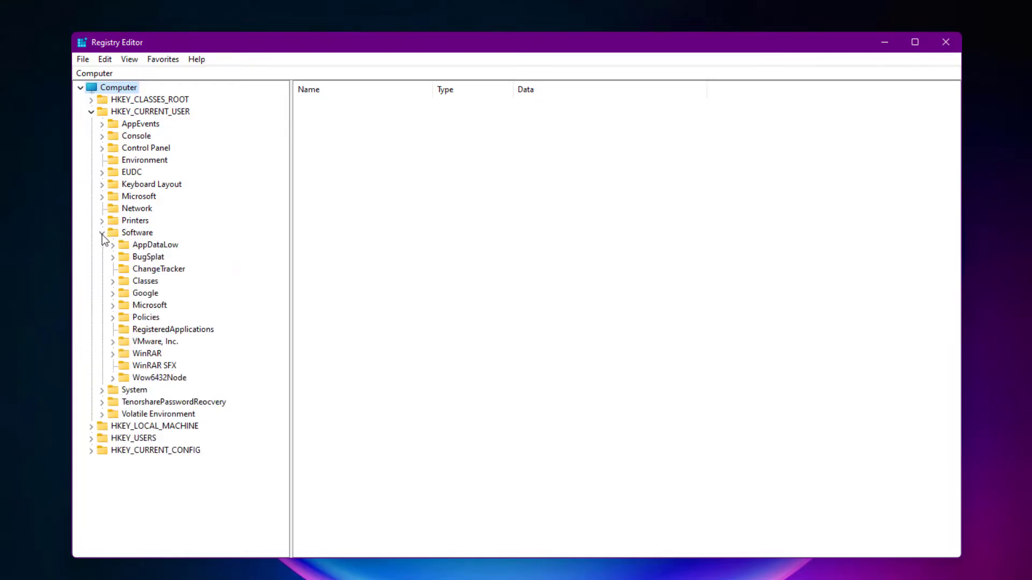
click(113, 306)
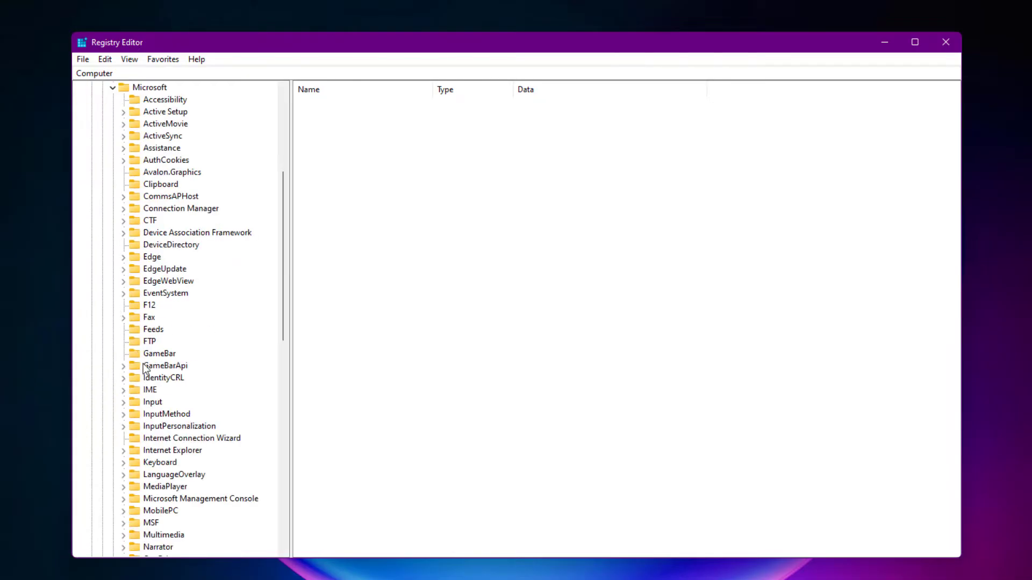
key(p)
click(123, 451)
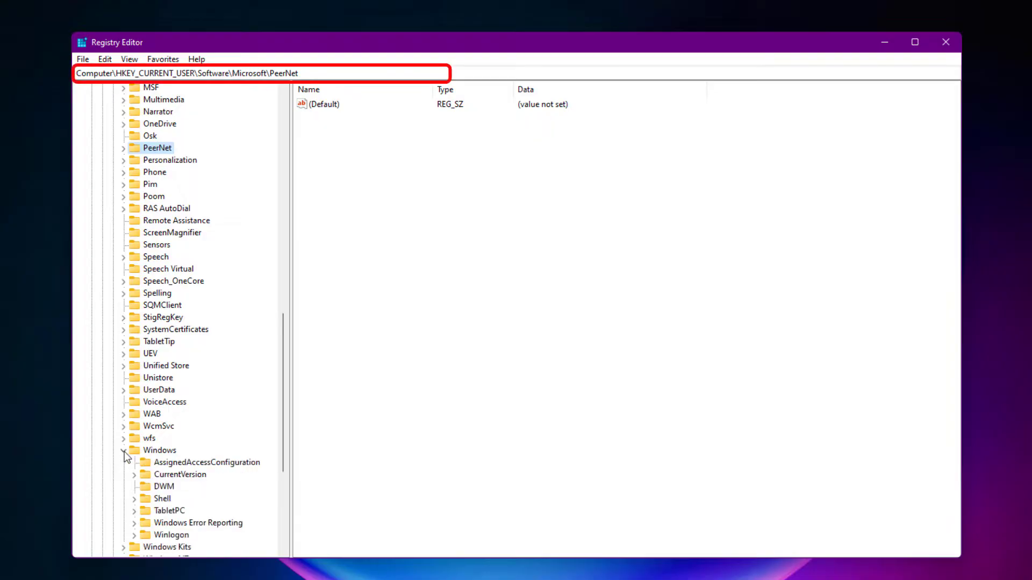
scroll(161, 462, down, 5)
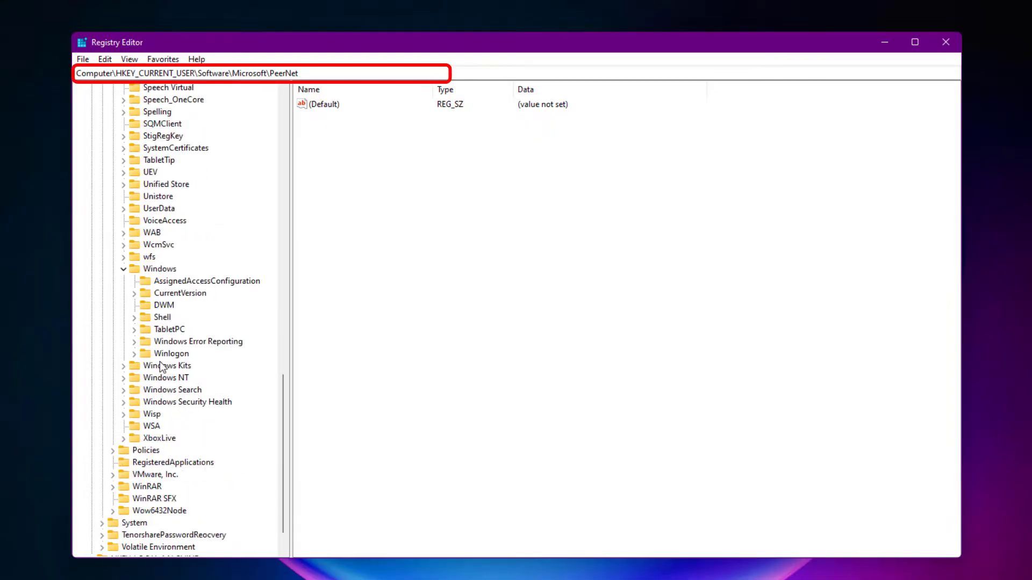
click(134, 293)
Expand the Explorer key under CurrentVersion and select its StuckRects3 subkey
scroll(173, 284, down, 6)
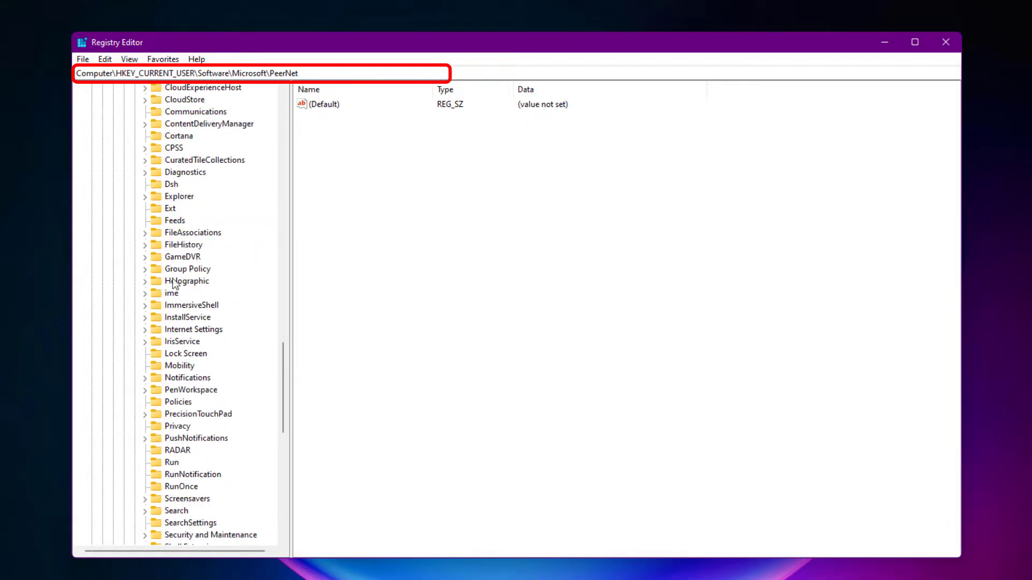
click(172, 197)
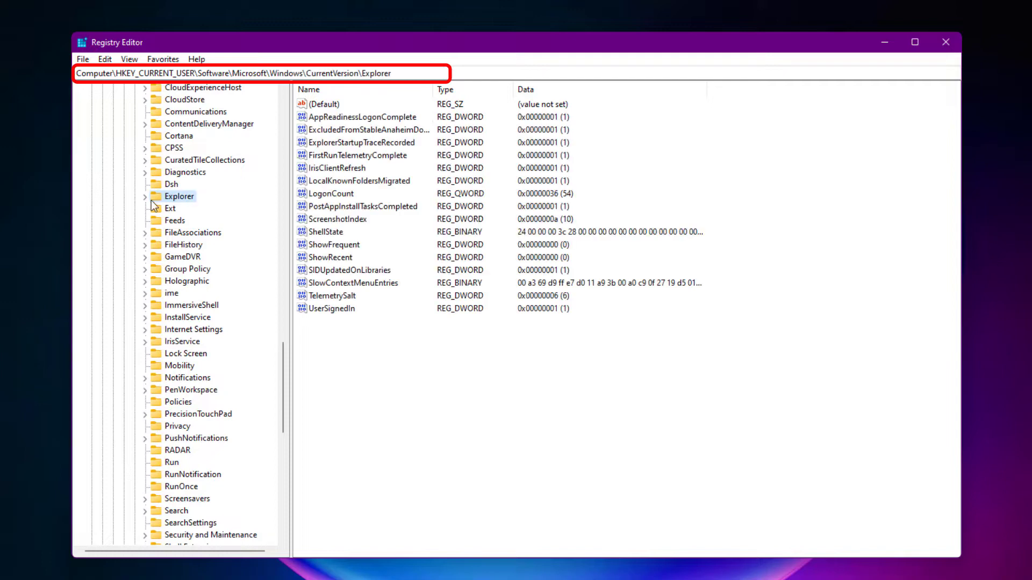
click(145, 197)
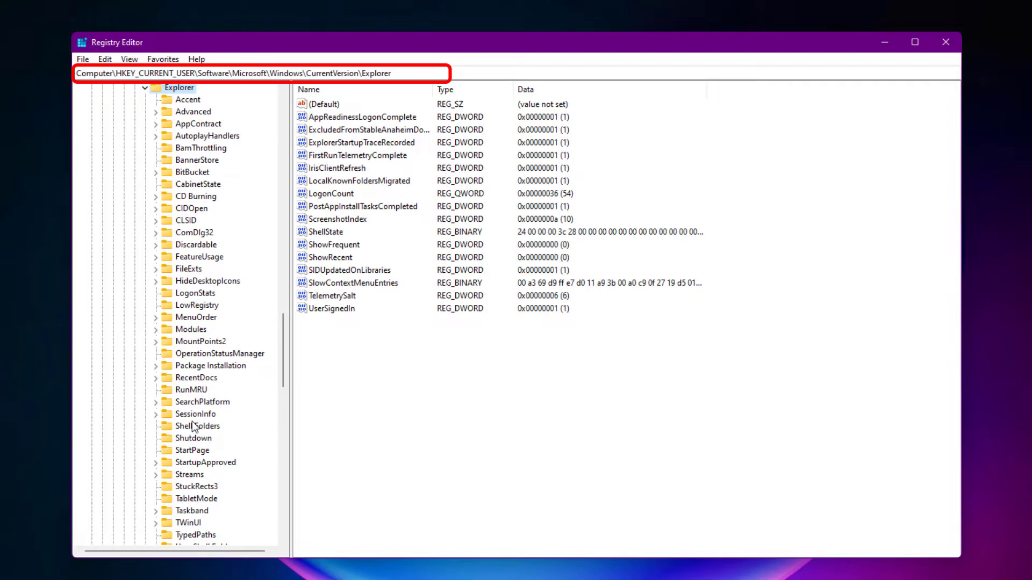
scroll(193, 427, down, 5)
scroll(193, 426, up, 2)
click(191, 366)
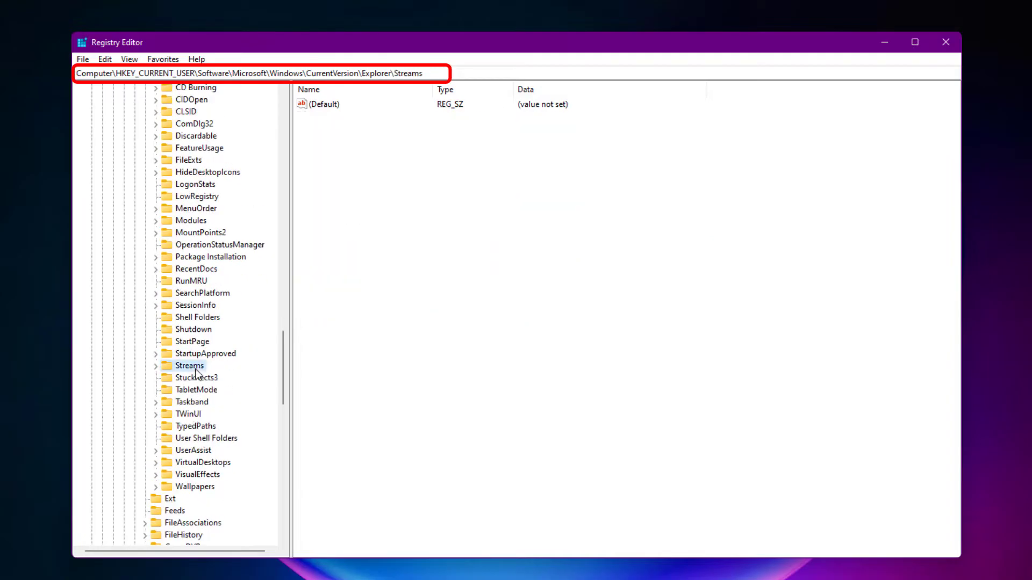
click(197, 378)
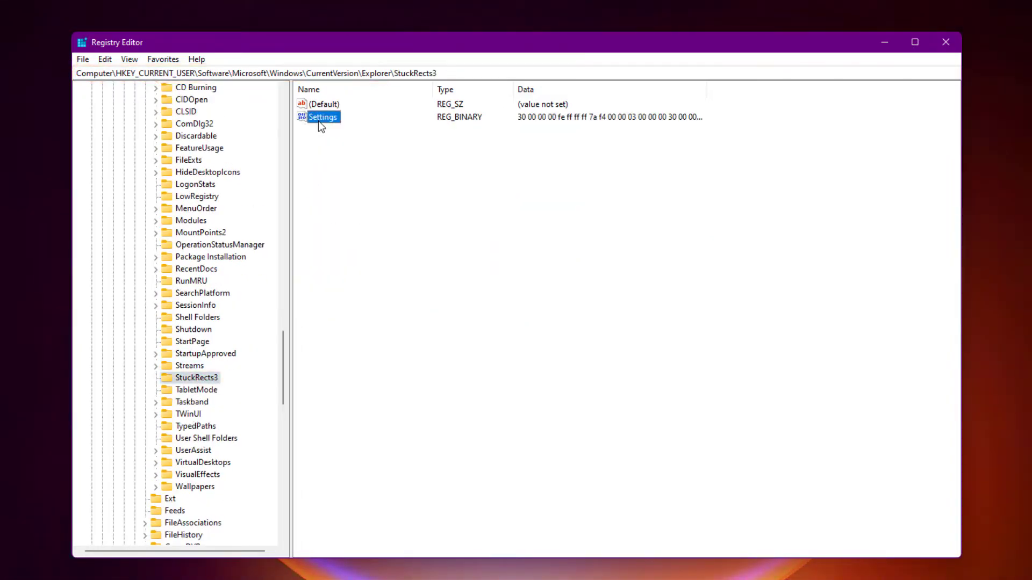
Edit the Settings binary value, setting the fifth byte of row 00000008 to 00 for a left-side taskbar, and save it
double_click(322, 118)
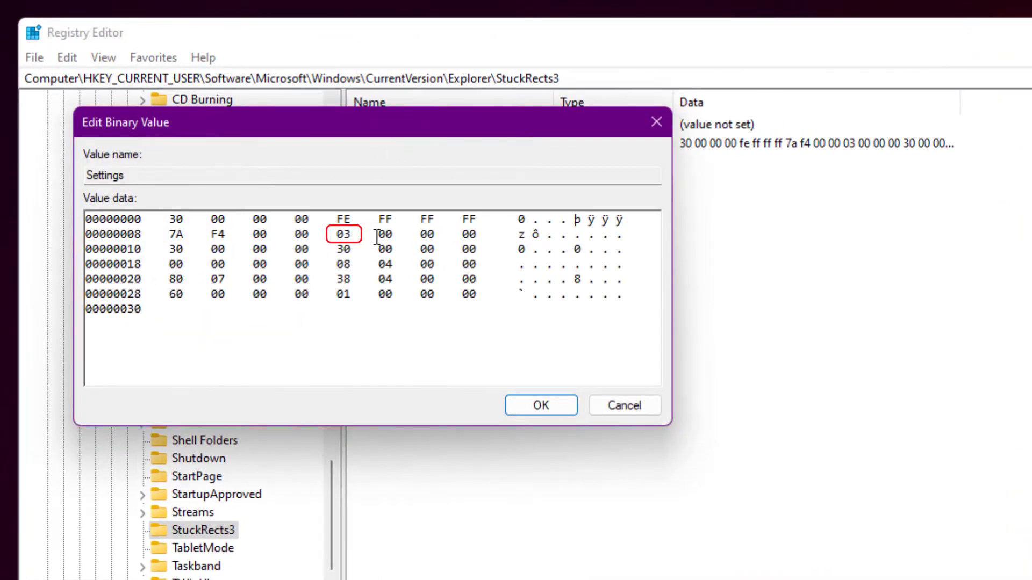
click(377, 237)
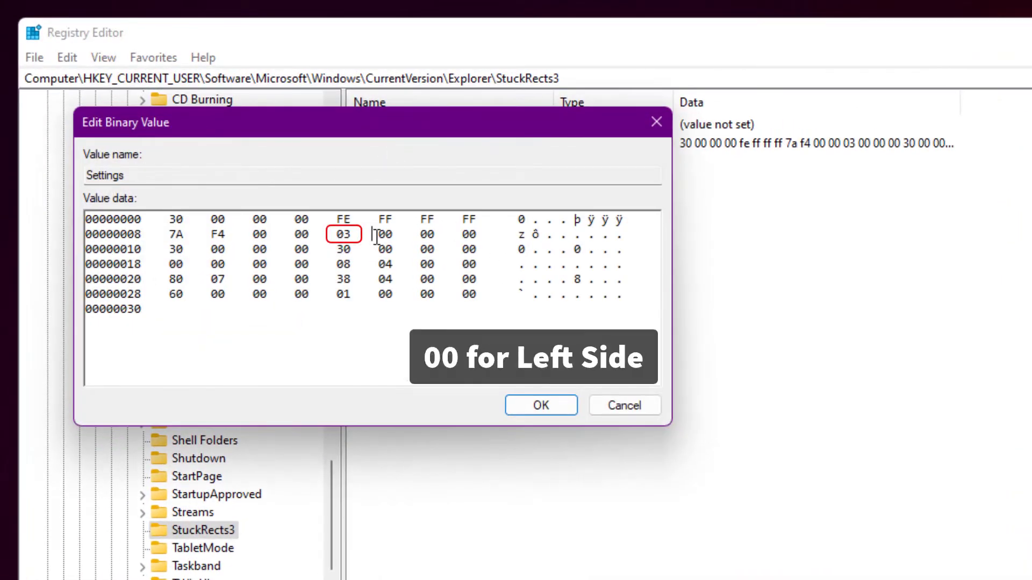
key(BackSpace)
text(00)
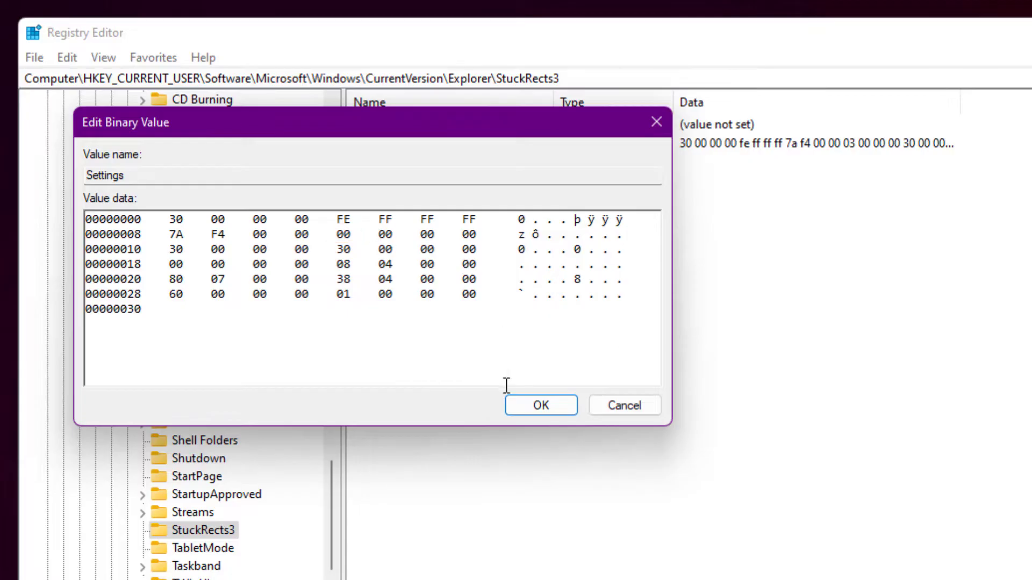
click(540, 406)
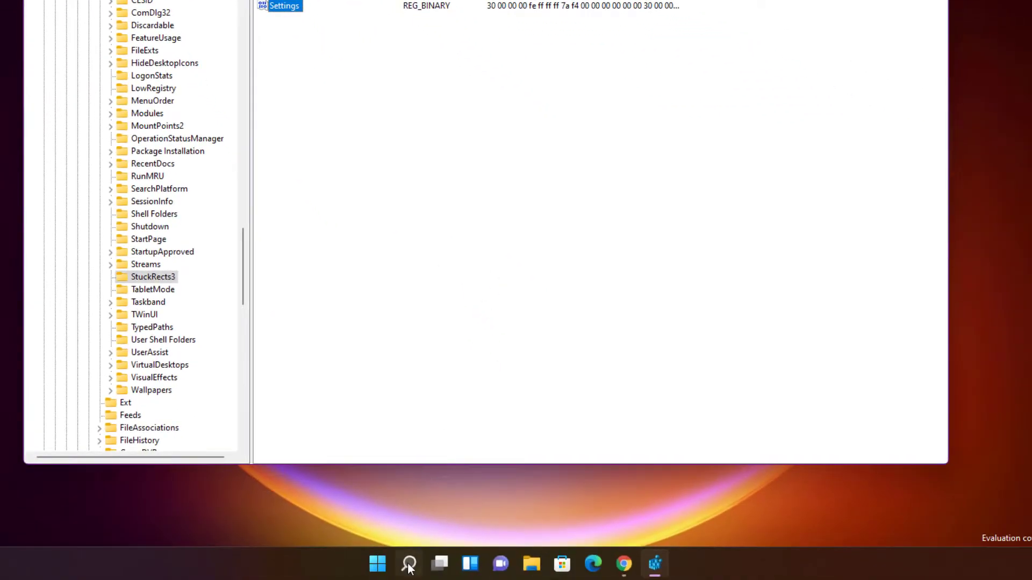
Search Windows for cmd, run Command Prompt as administrator, and allow it to make changes to the device
click(408, 563)
text(cmd)
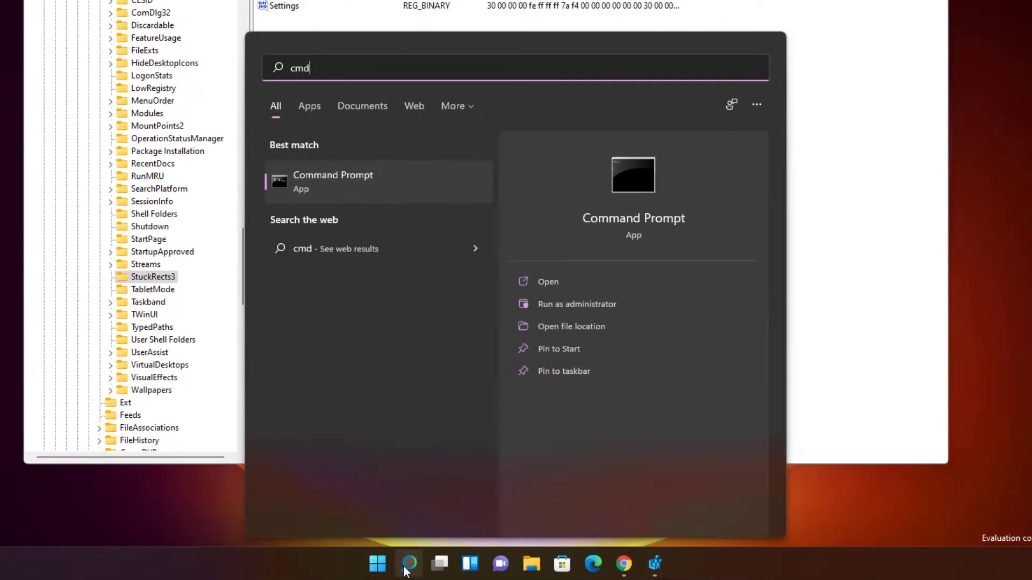
click(591, 312)
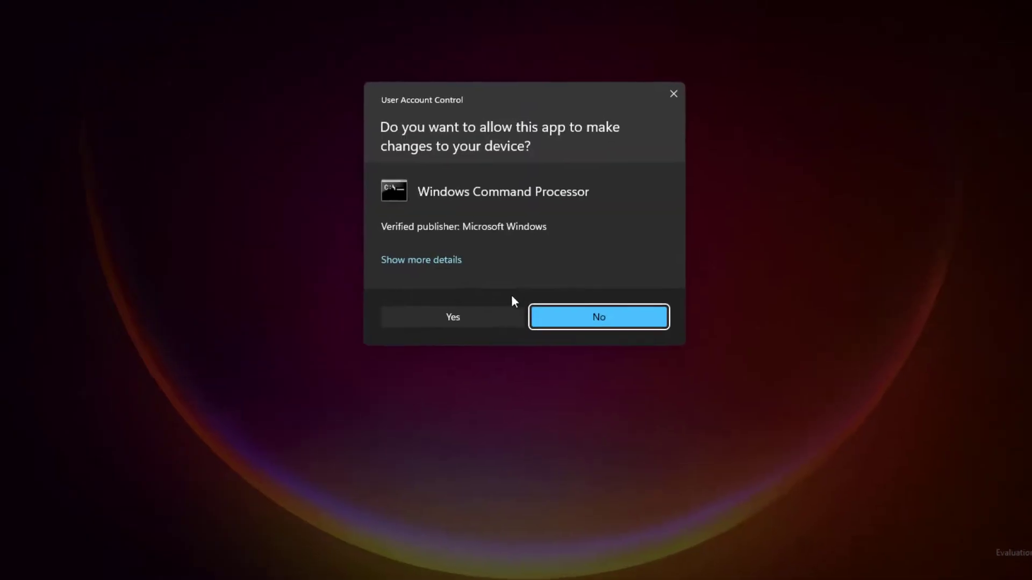
click(564, 427)
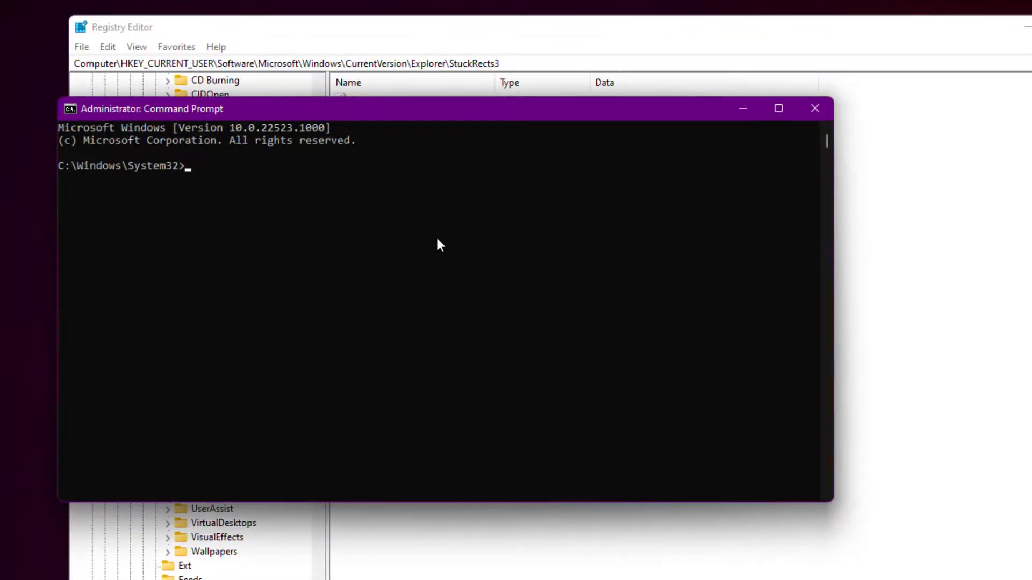
Restart Windows Explorer by running taskkill /f /im explorer.exe followed by start explorer
text(taskkill /f /im explorer.exe)
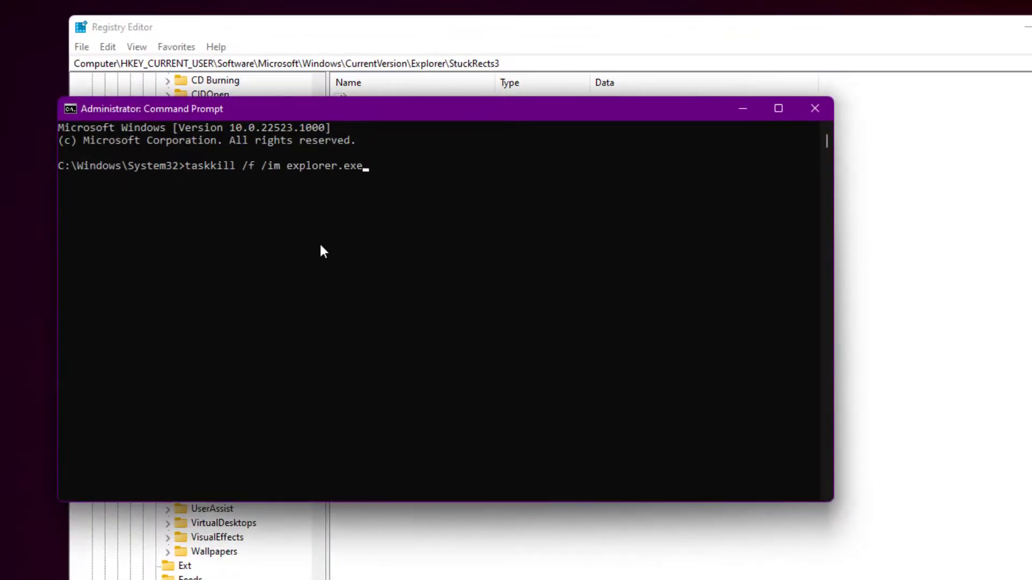
drag(192, 166, 359, 170)
key(Return)
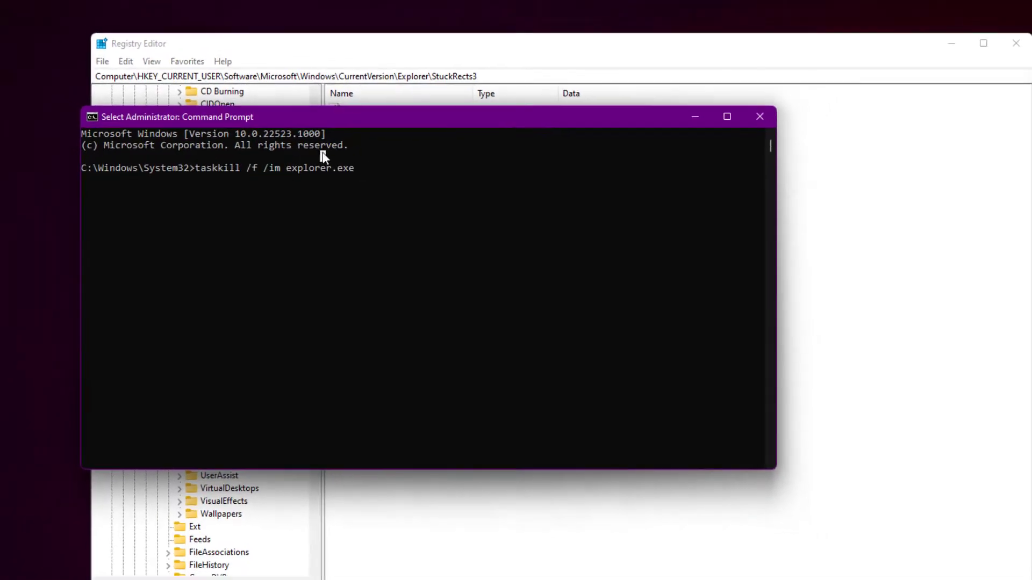
key(Return)
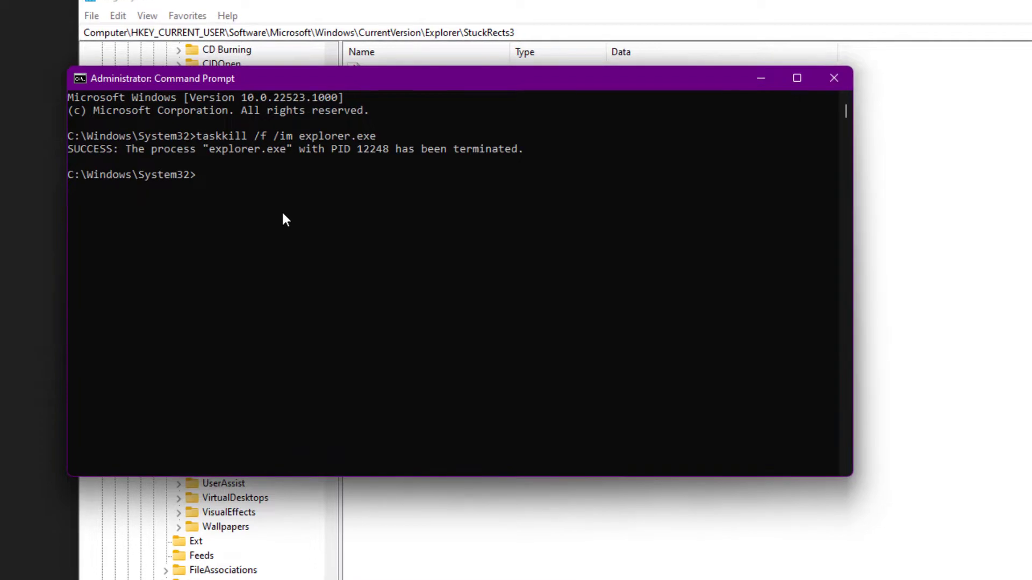
text(start explorer)
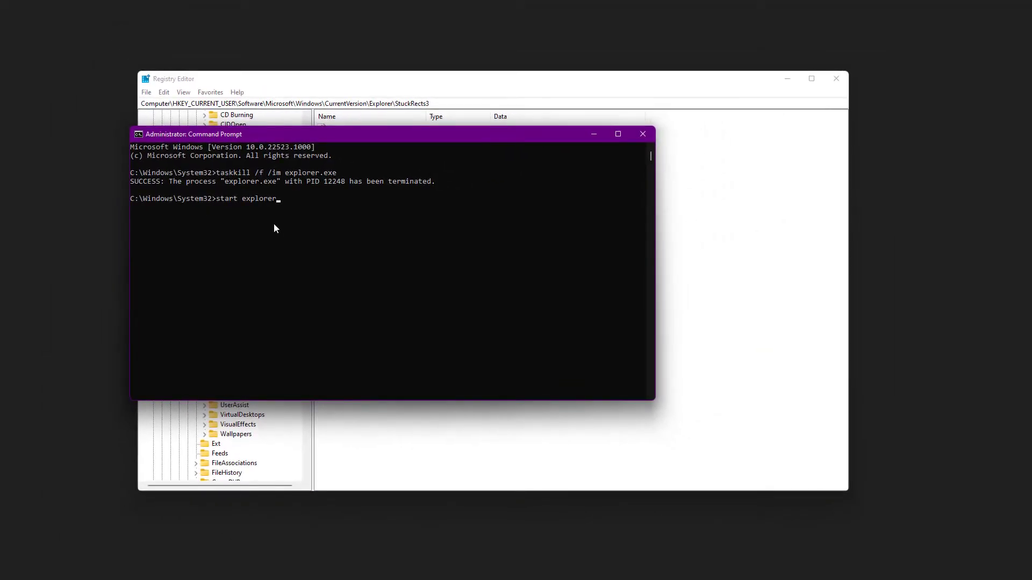
key(Return)
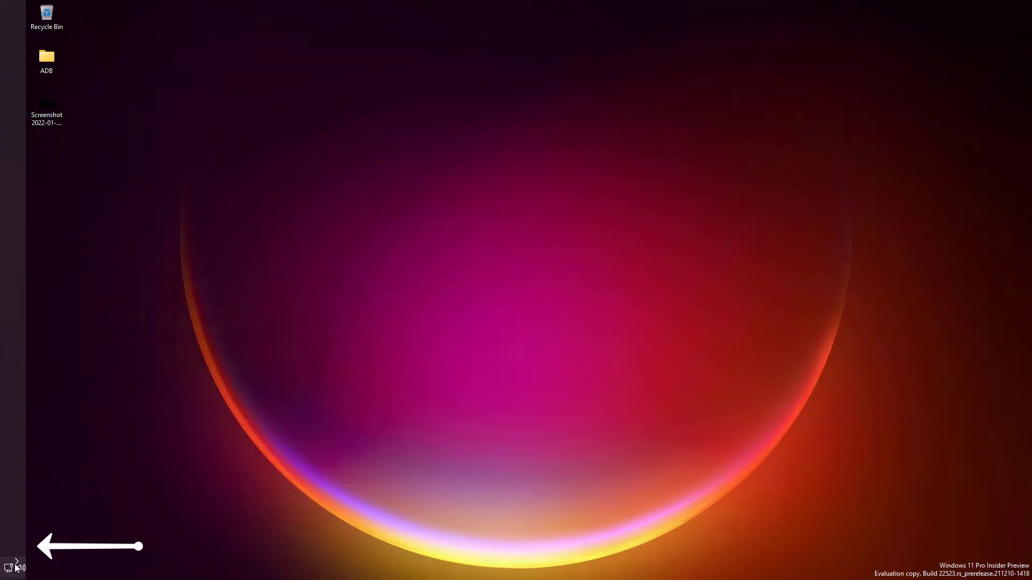
View the quick settings from the relocated taskbar and dismiss them
click(16, 566)
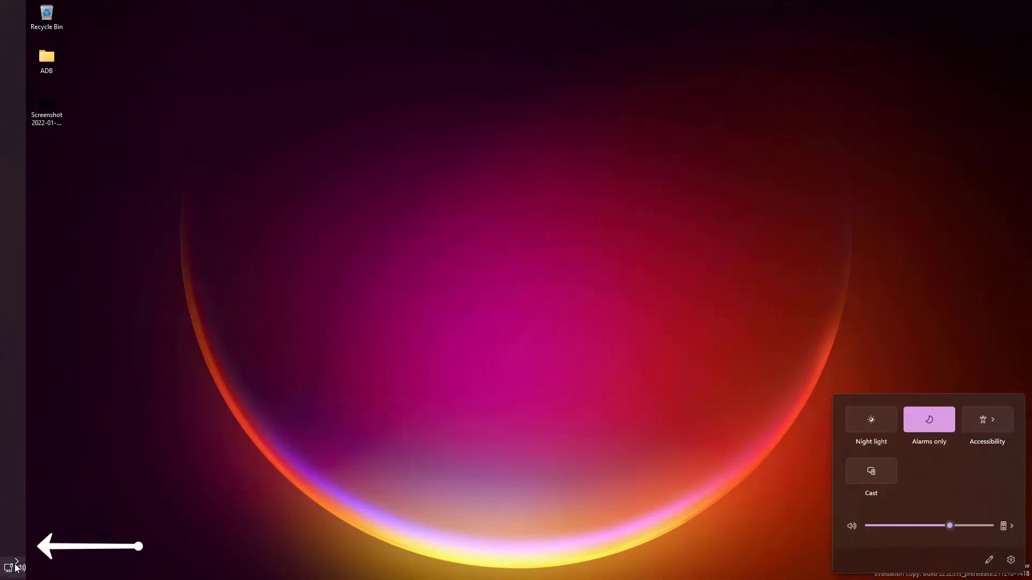
click(46, 38)
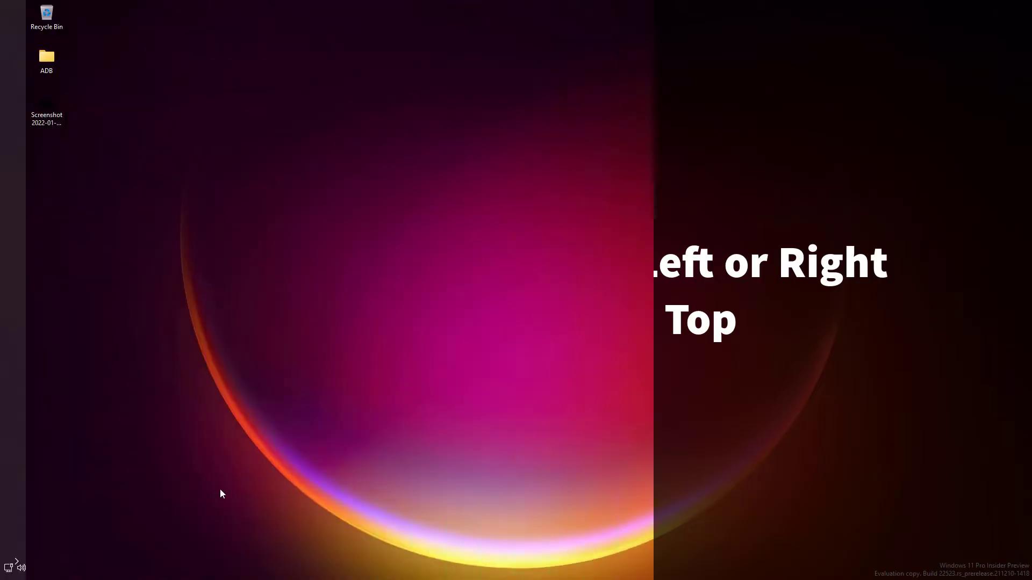
Return to Registry Editor and set the fifth byte of row 00000008 in the Settings value to 01 for a top taskbar
key(super+Tab)
click(562, 294)
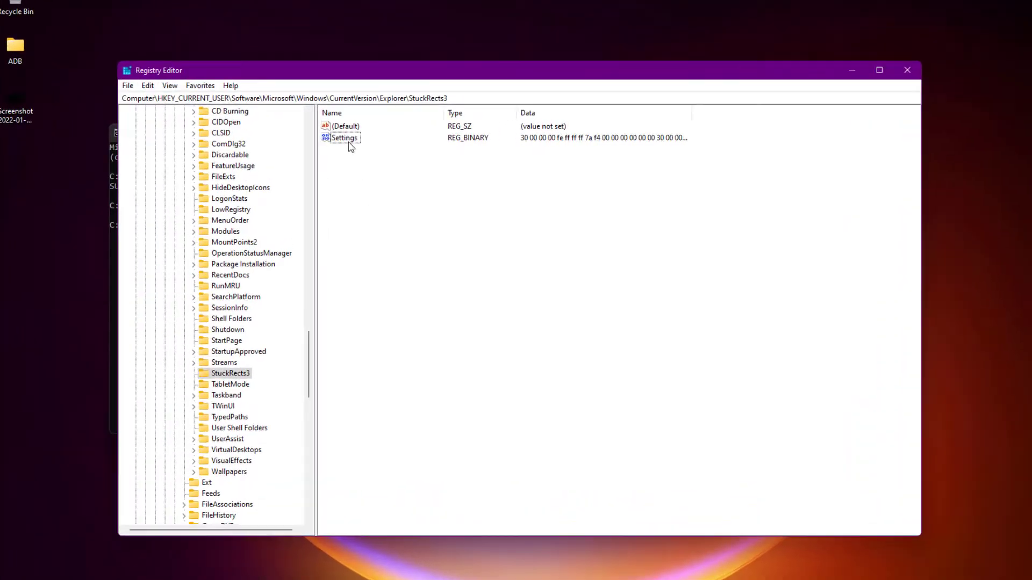
double_click(338, 138)
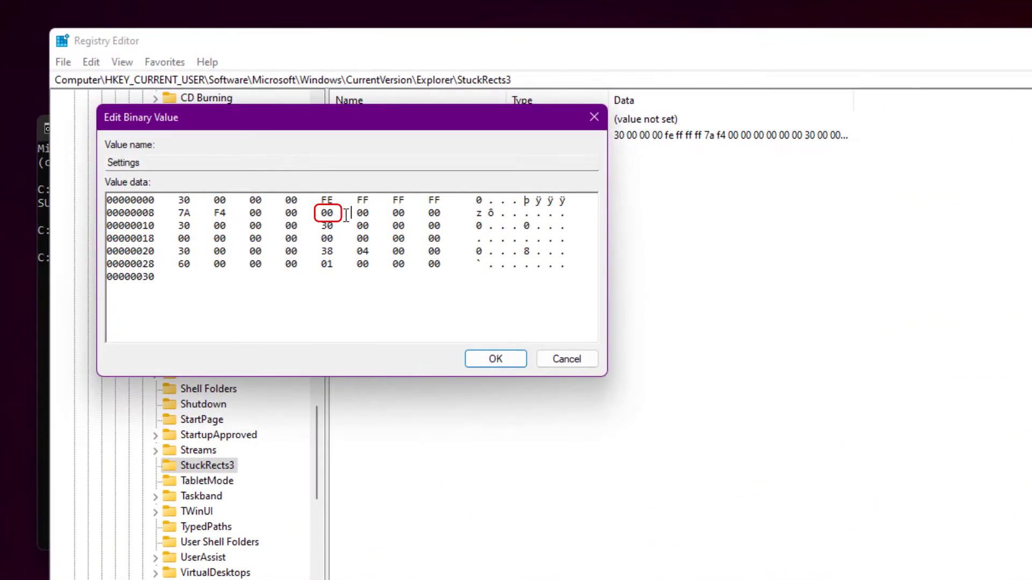
key(BackSpace)
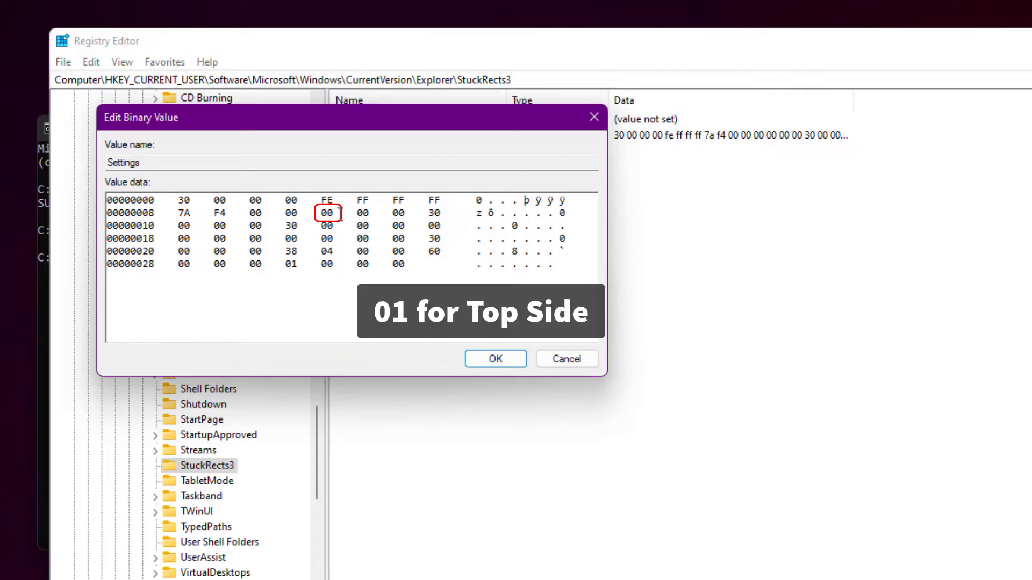
text(0)
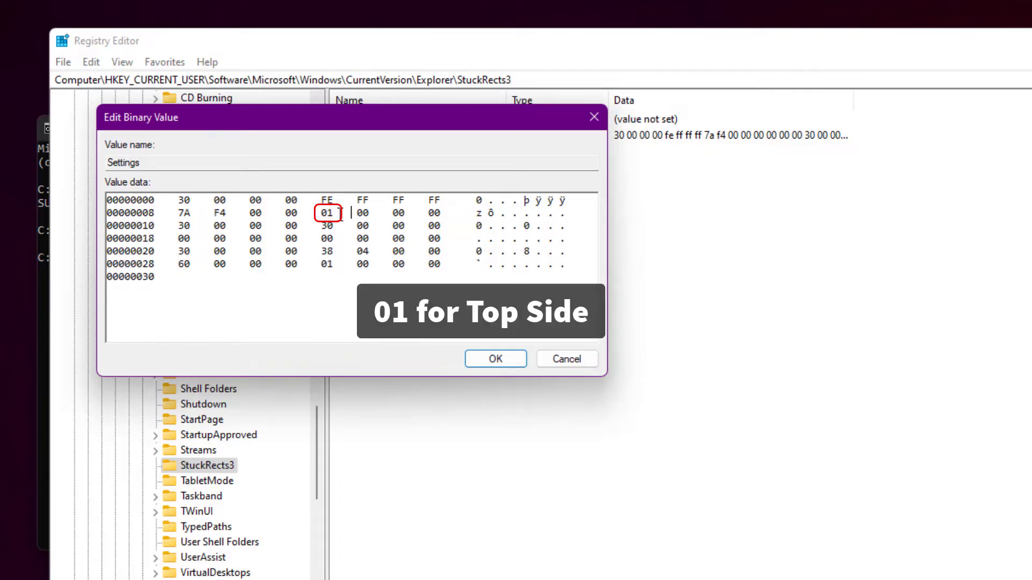
click(509, 361)
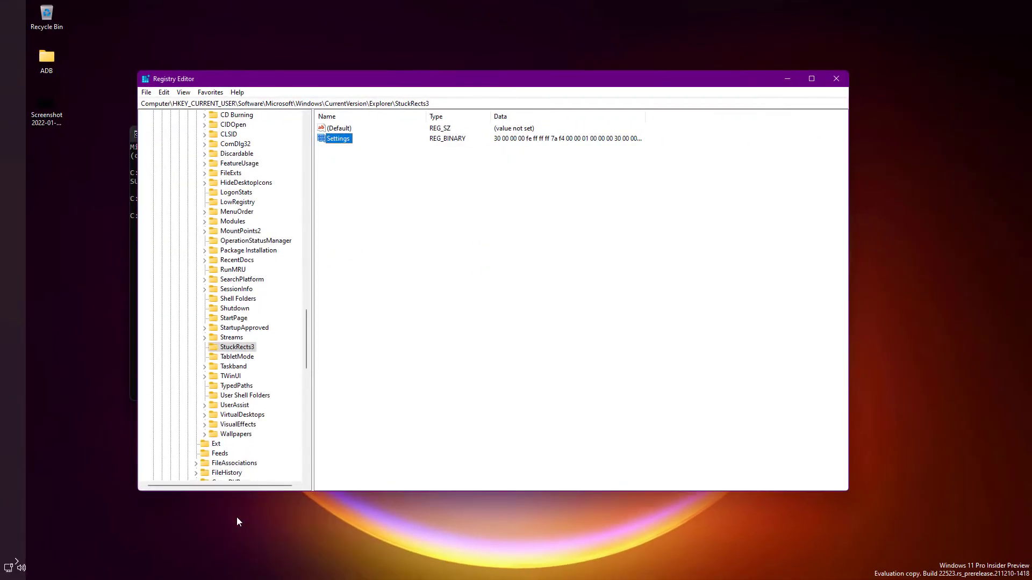
Switch to Command Prompt and rerun taskkill /f /im explorer.exe and start explorer to apply the new taskbar position
click(134, 315)
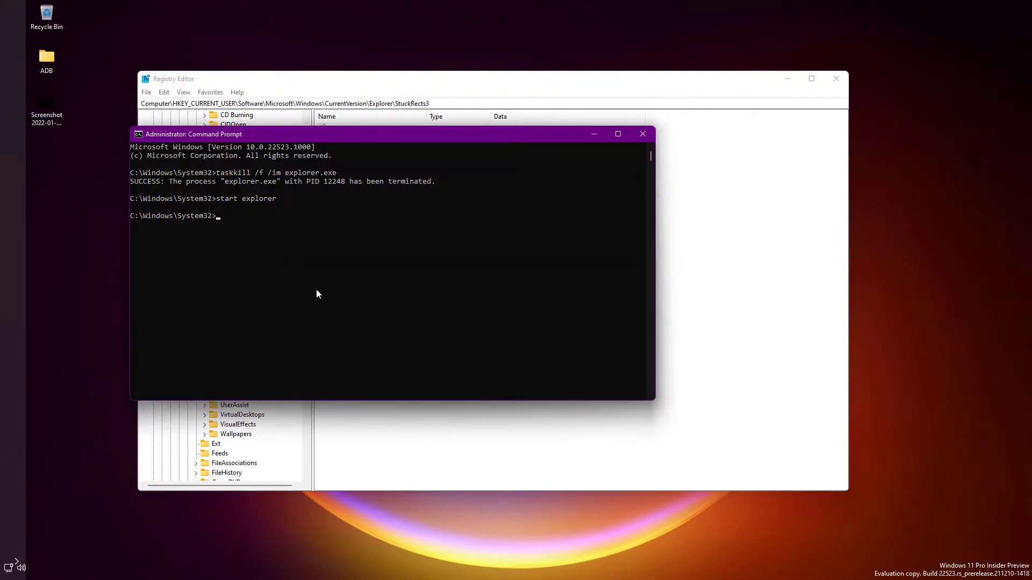
key(Up)
key(Up)
key(Return)
key(Up)
key(Up)
key(Return)
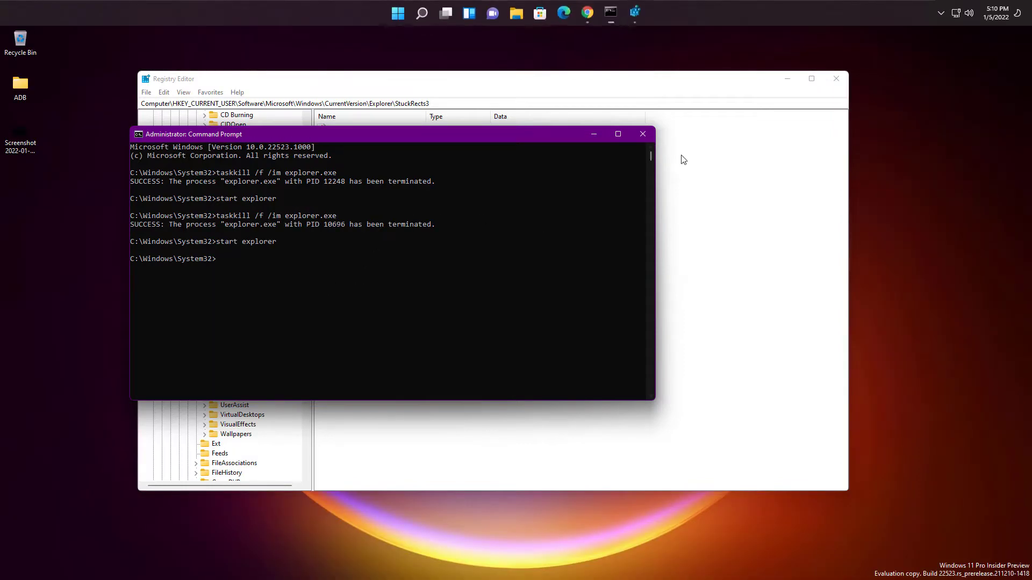
Minimize the Command Prompt and Registry Editor windows to reveal the desktop
click(642, 47)
click(593, 134)
click(787, 78)
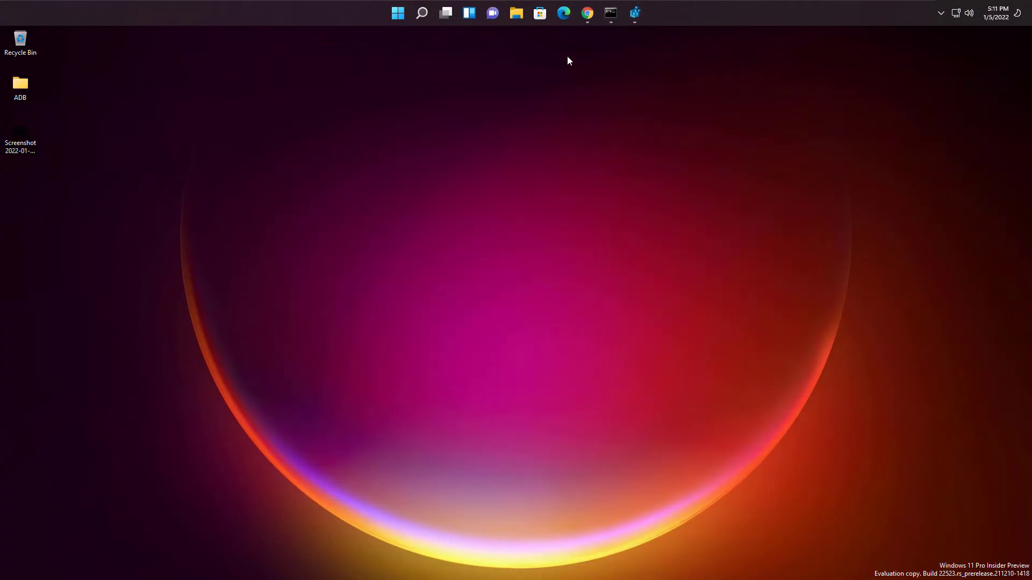
Browse the Widgets board from the top taskbar and dismiss it
click(474, 14)
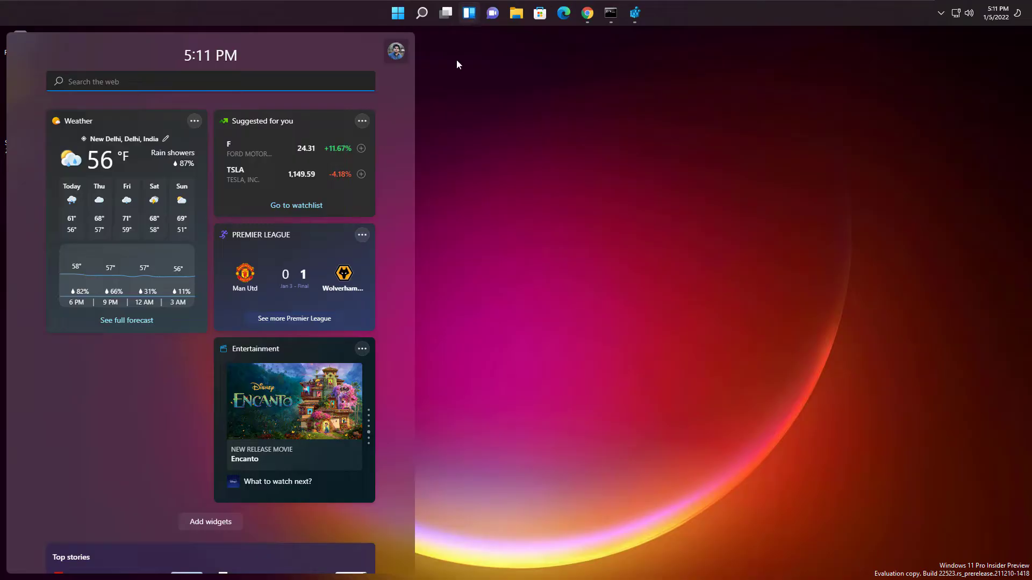
scroll(306, 296, down, 10)
scroll(306, 294, down, 3)
scroll(306, 294, up, 10)
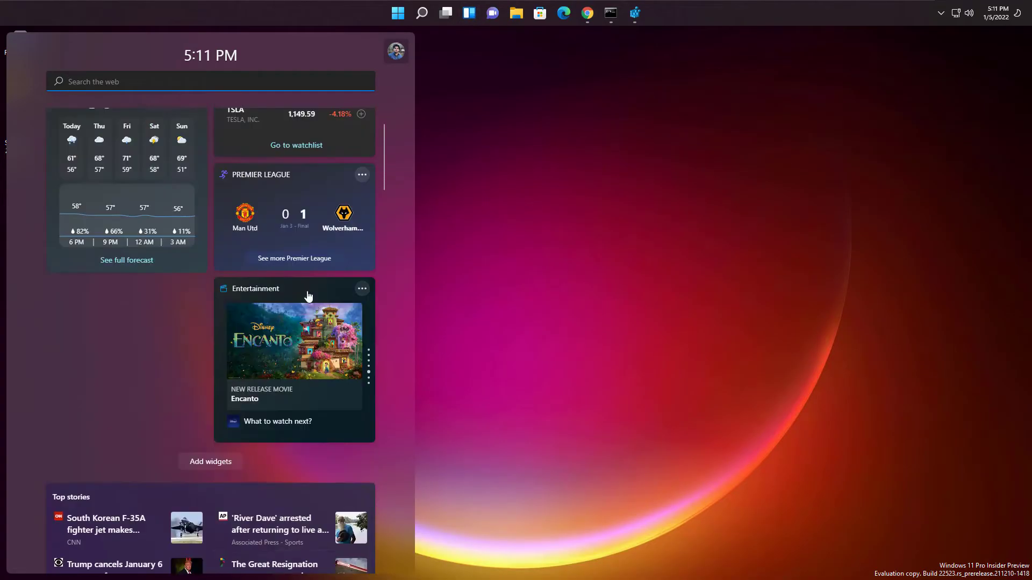
scroll(306, 294, down, 6)
click(451, 203)
Inspect the Start menu's power options, All apps list and search panel, and dismiss them
click(397, 14)
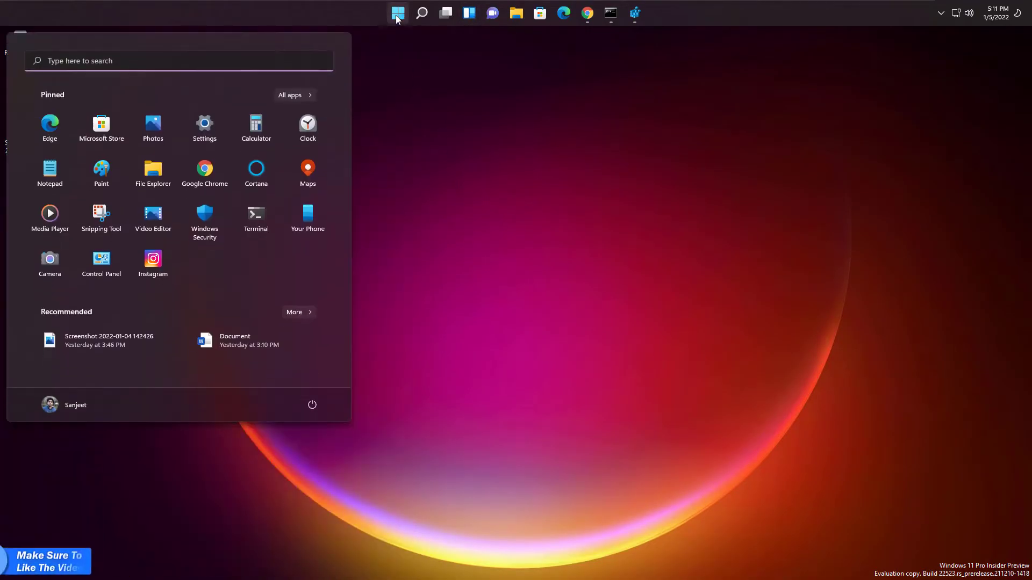
click(312, 405)
click(273, 323)
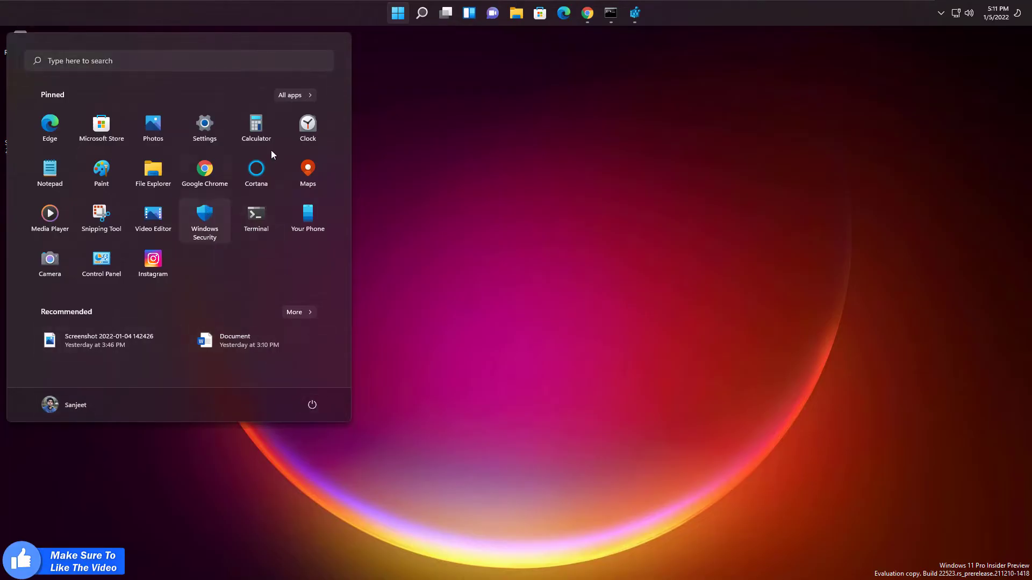
click(296, 95)
scroll(173, 191, down, 5)
click(162, 69)
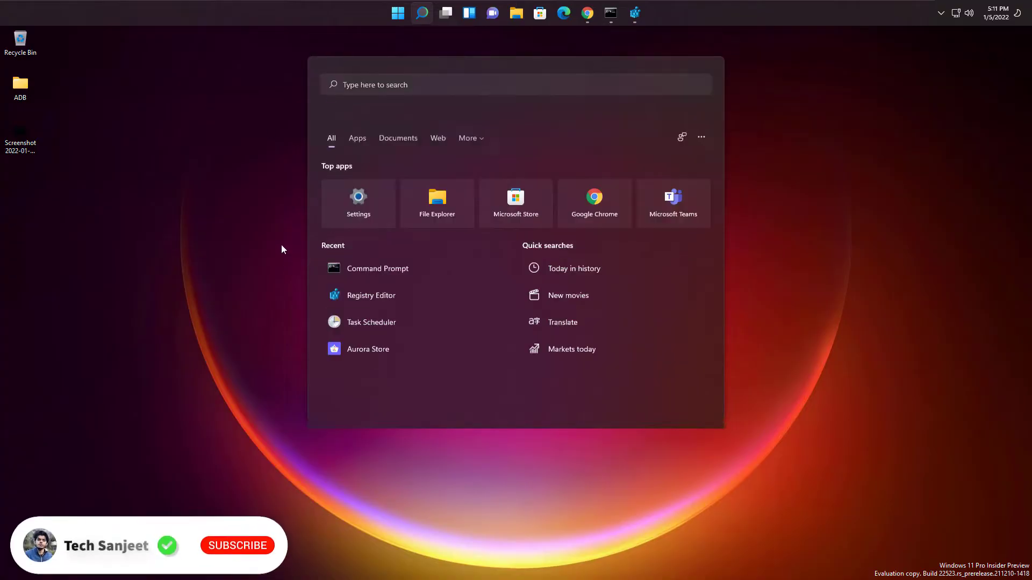
click(281, 244)
Test Task View, Chat, File Explorer and Microsoft Store from the top taskbar, hiding each one again
click(446, 13)
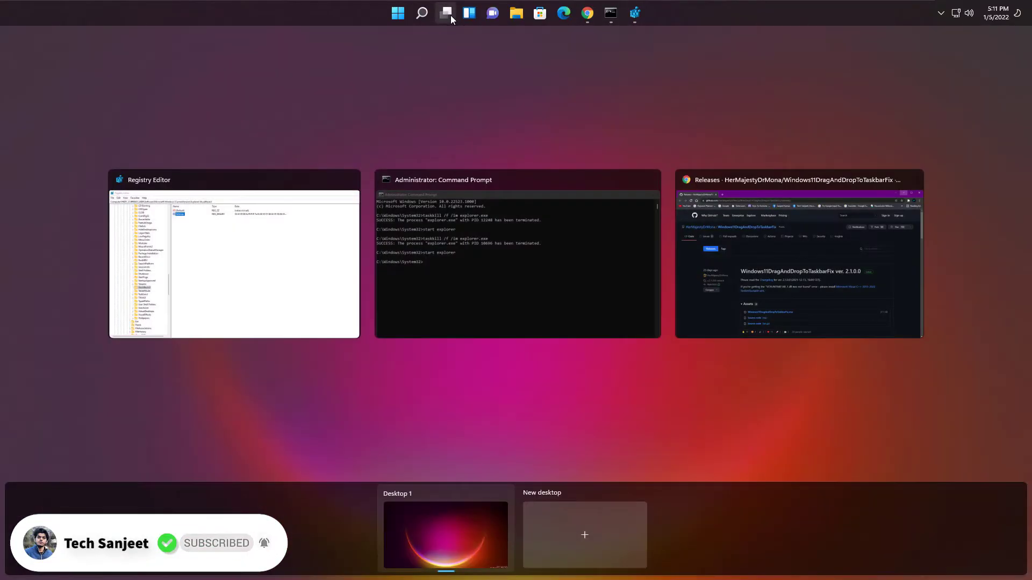
click(450, 15)
click(494, 19)
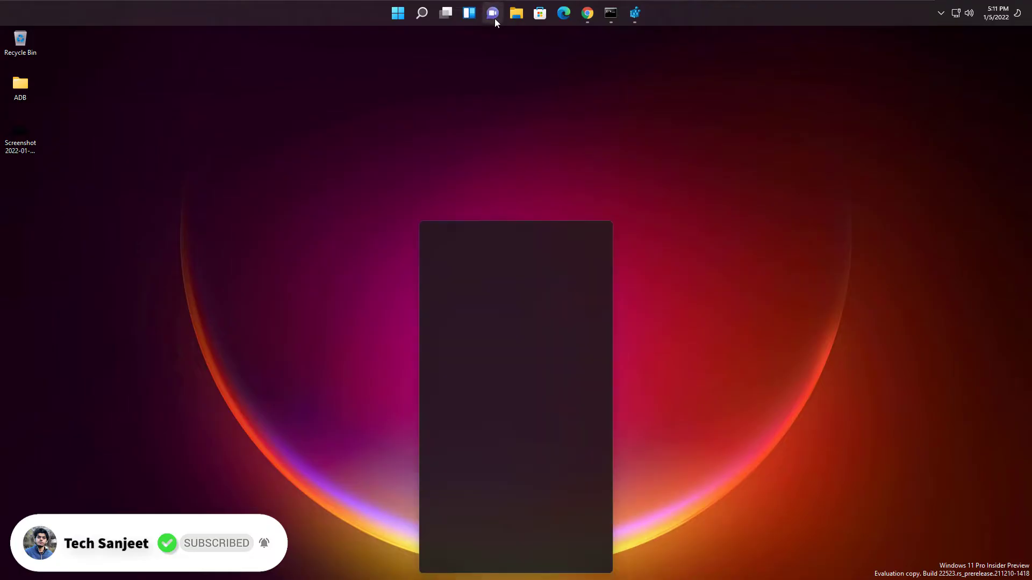
click(495, 18)
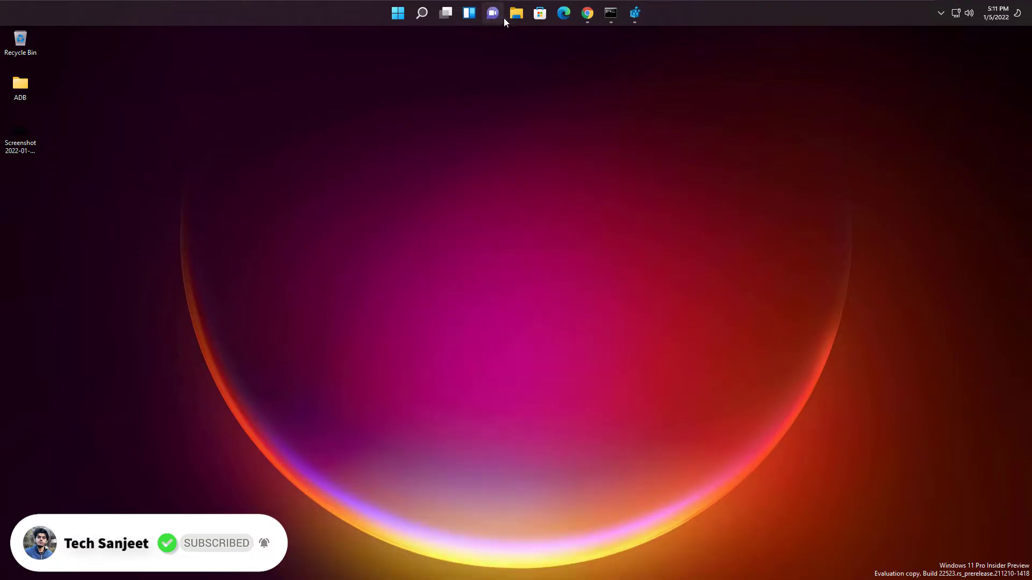
click(512, 15)
click(511, 15)
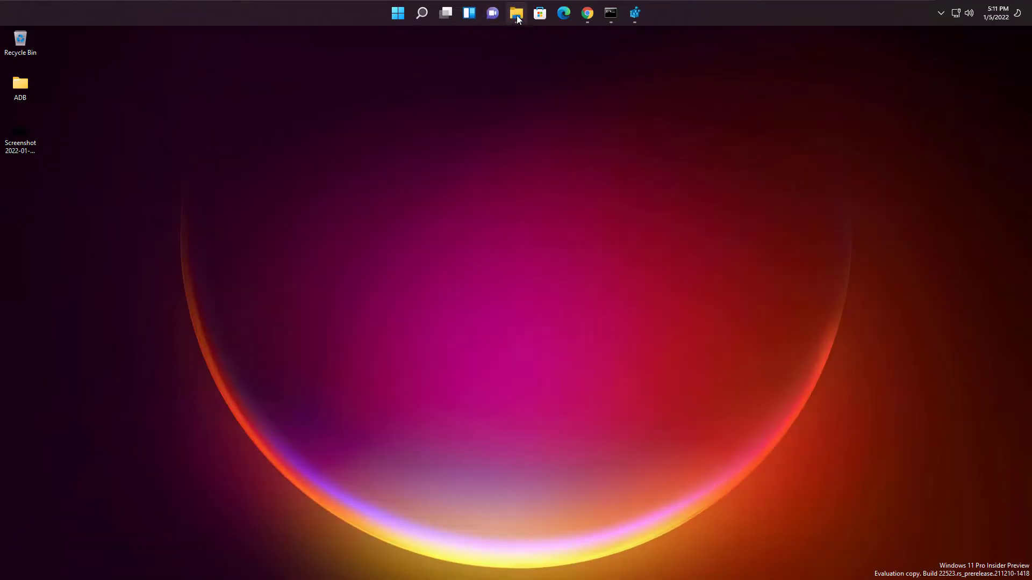
click(537, 16)
click(537, 16)
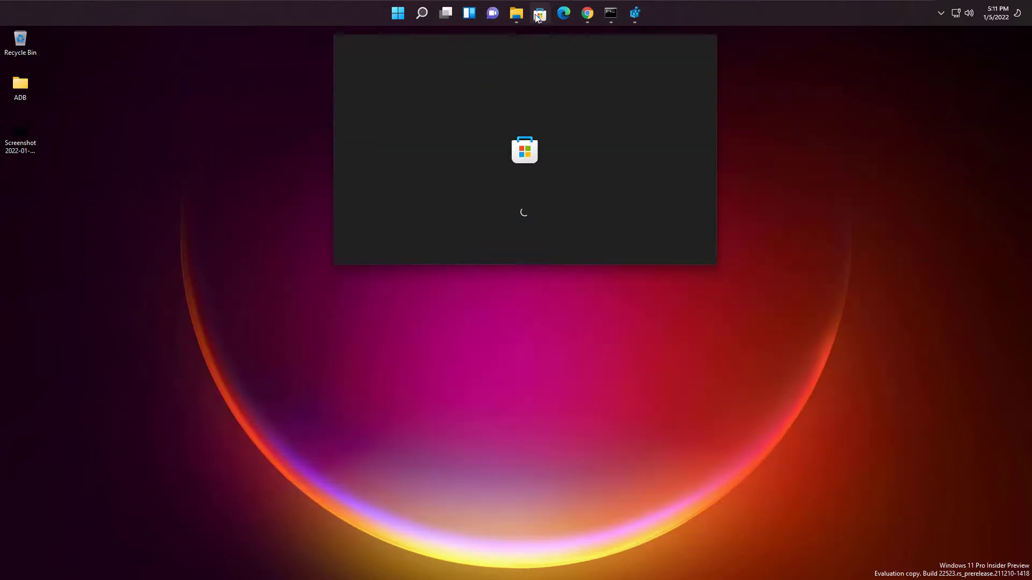
View the hidden tray icons, quick settings and calendar from the top taskbar, dismissing each one
click(941, 18)
click(941, 18)
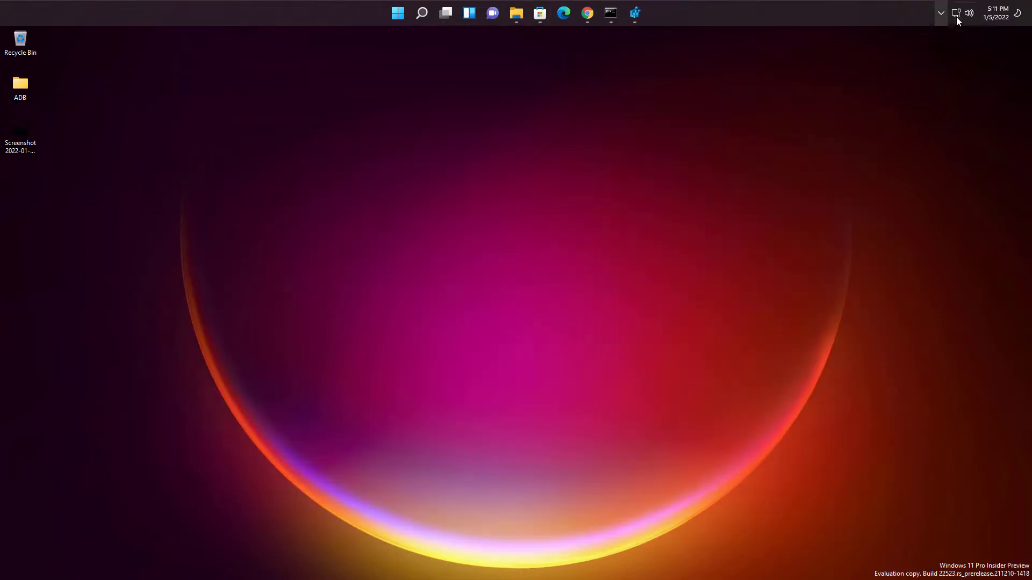
click(961, 16)
click(961, 16)
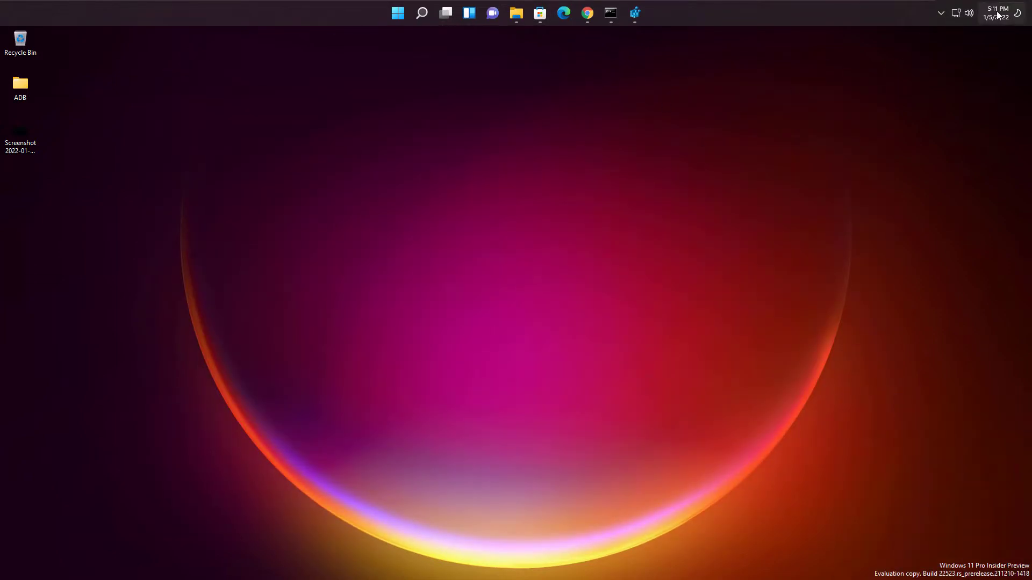
click(997, 15)
click(997, 15)
Return to Registry Editor and set the fifth byte of row 00000008 in the Settings value to 02 for a right-side taskbar
click(635, 13)
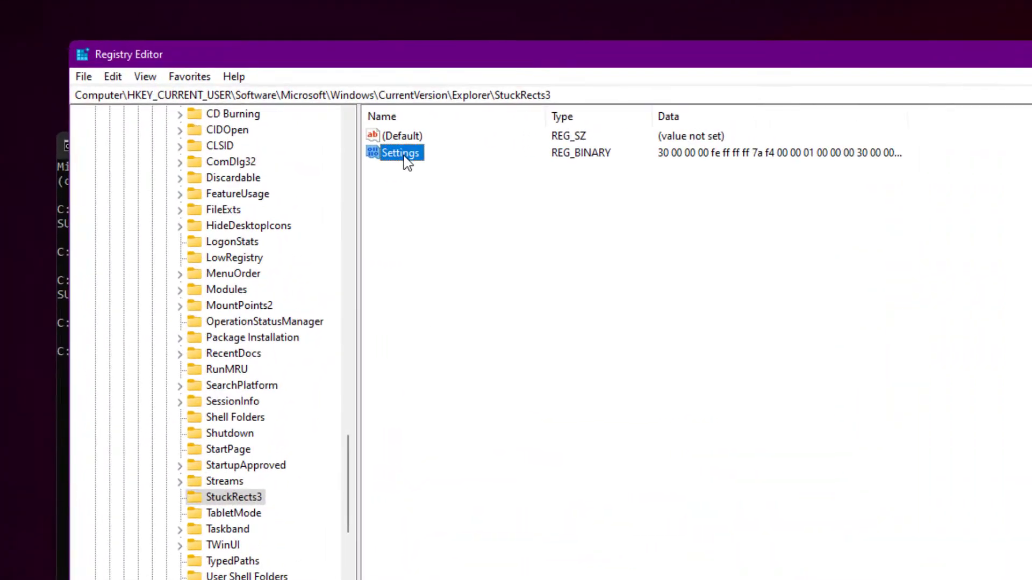
double_click(338, 139)
click(385, 248)
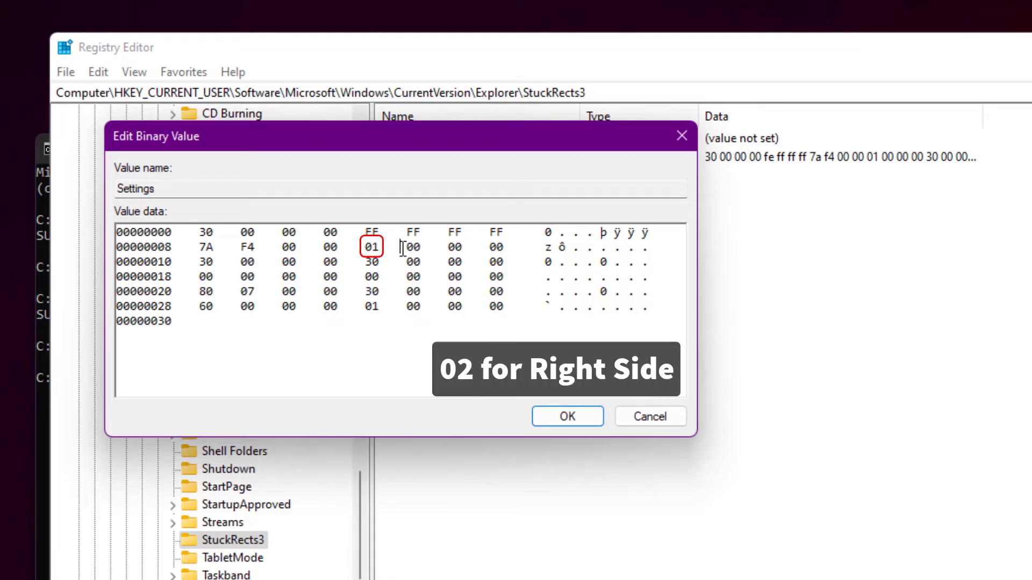
key(Delete)
text(02)
click(547, 422)
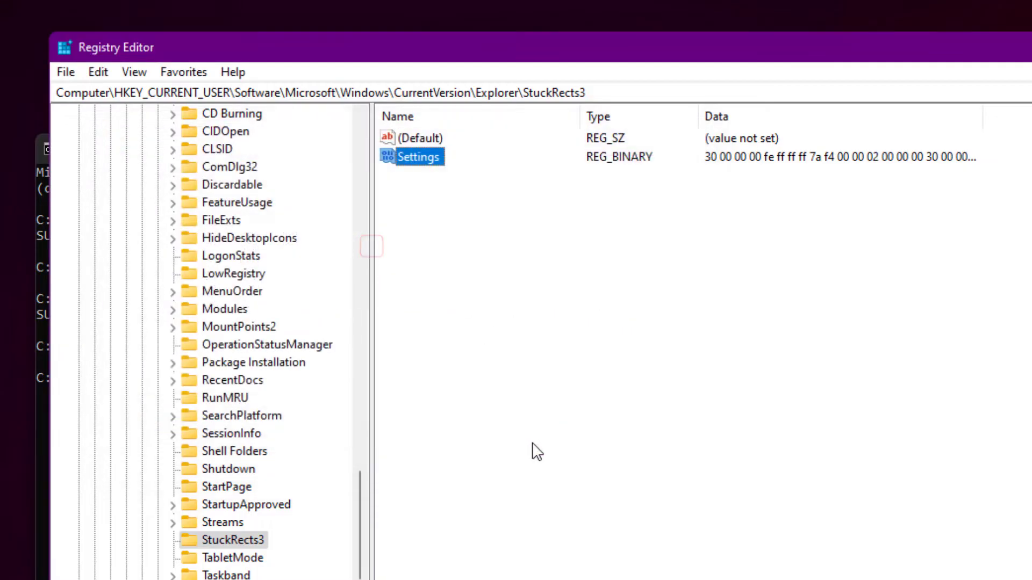
Switch to Command Prompt and rerun taskkill /f /im explorer.exe and start explorer to apply the right-side position
click(32, 464)
key(Up)
key(Up)
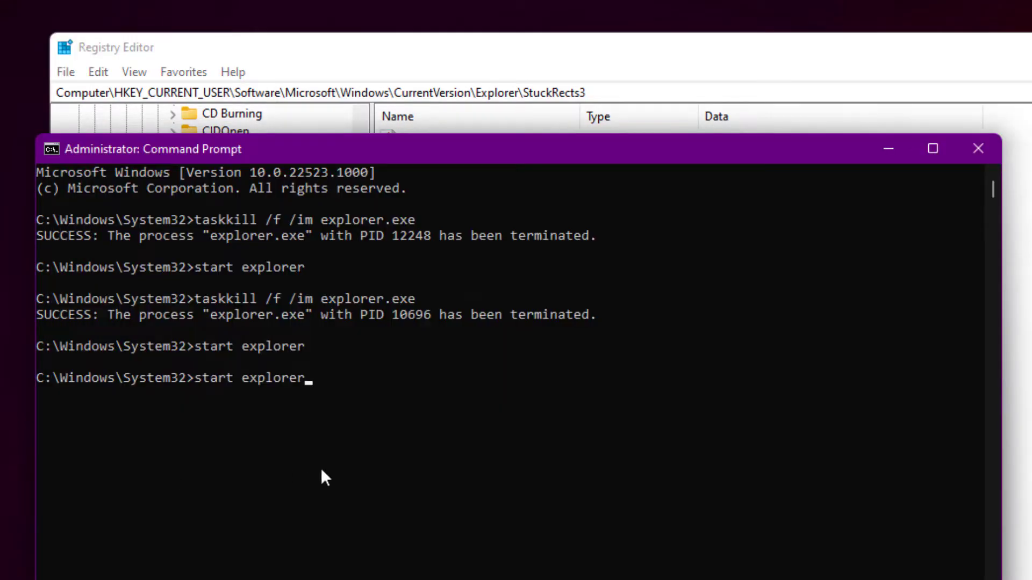
key(Return)
key(Up)
key(Up)
key(Return)
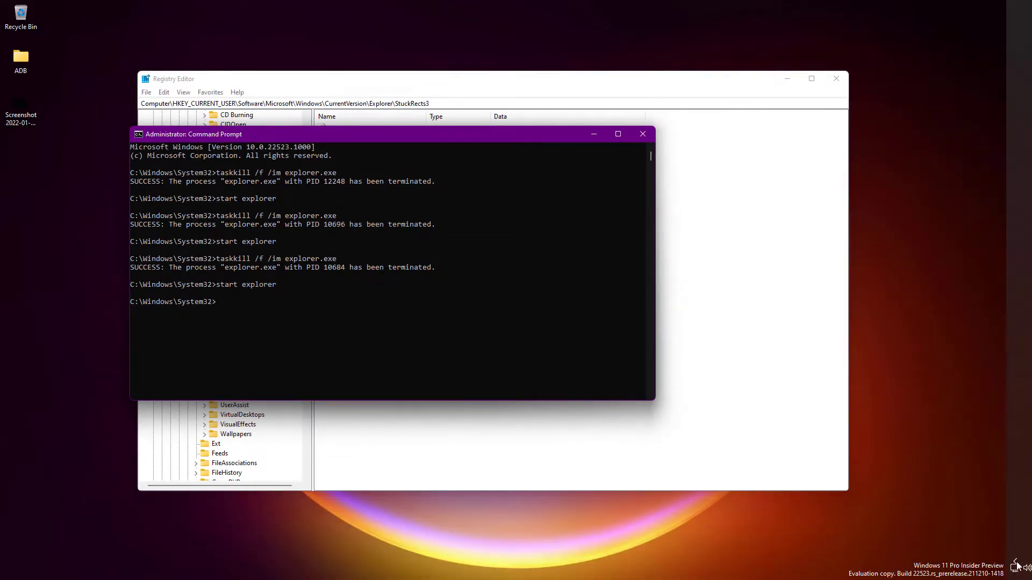
Check the system tray and Start menu with the taskbar on the right side, and dismiss them
click(1019, 564)
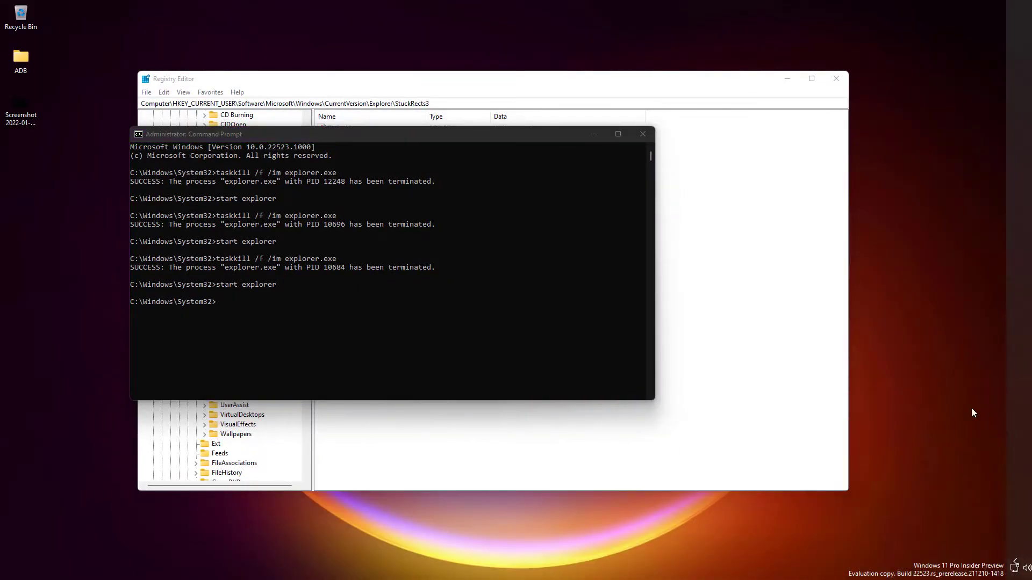
key(super)
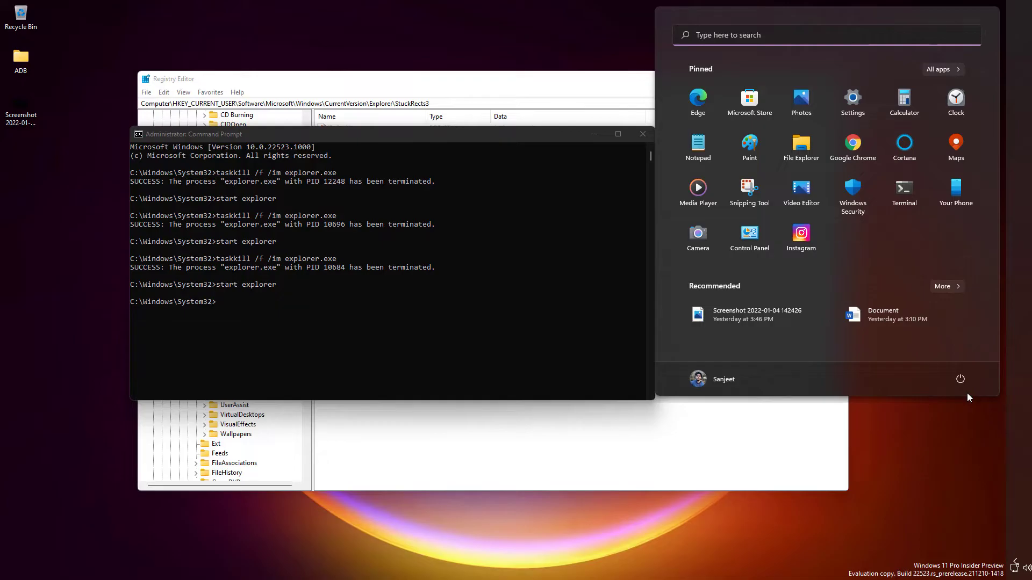
key(super)
key(super)
key(super)
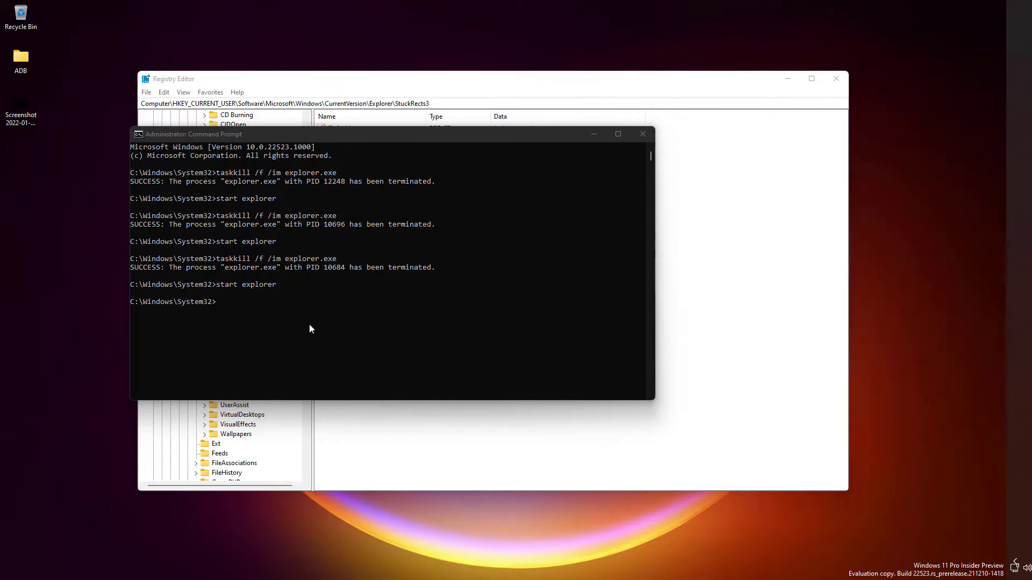
Return to Registry Editor and set the fifth byte of row 00000008 in the Settings value to 03 for a bottom taskbar
click(669, 287)
double_click(335, 137)
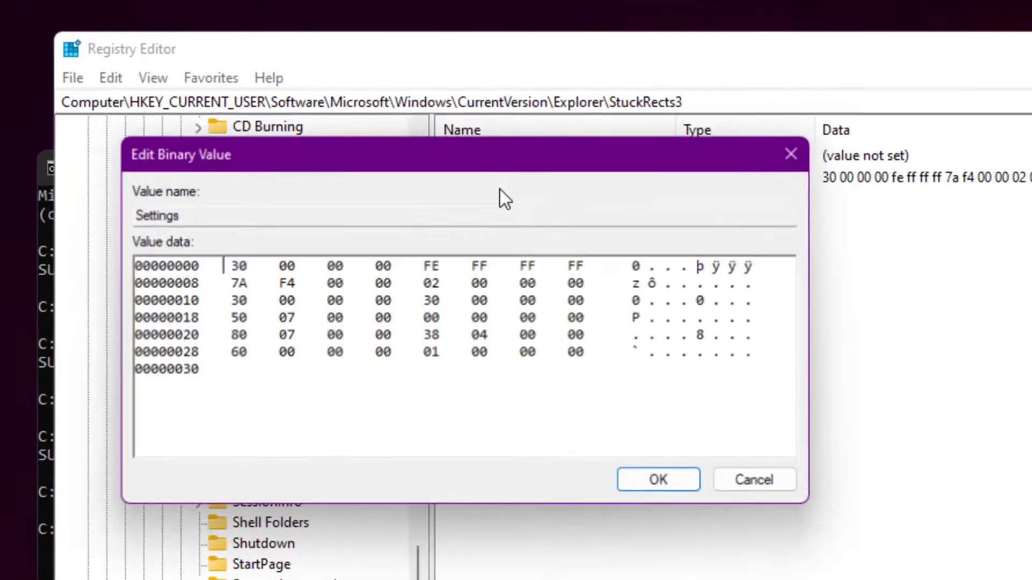
click(455, 279)
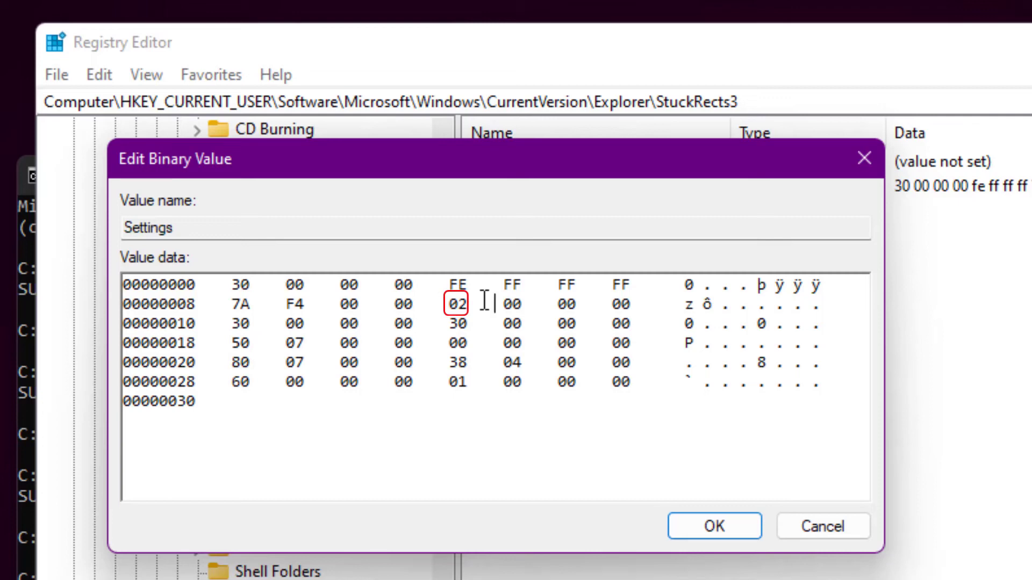
key(Delete)
text(00)
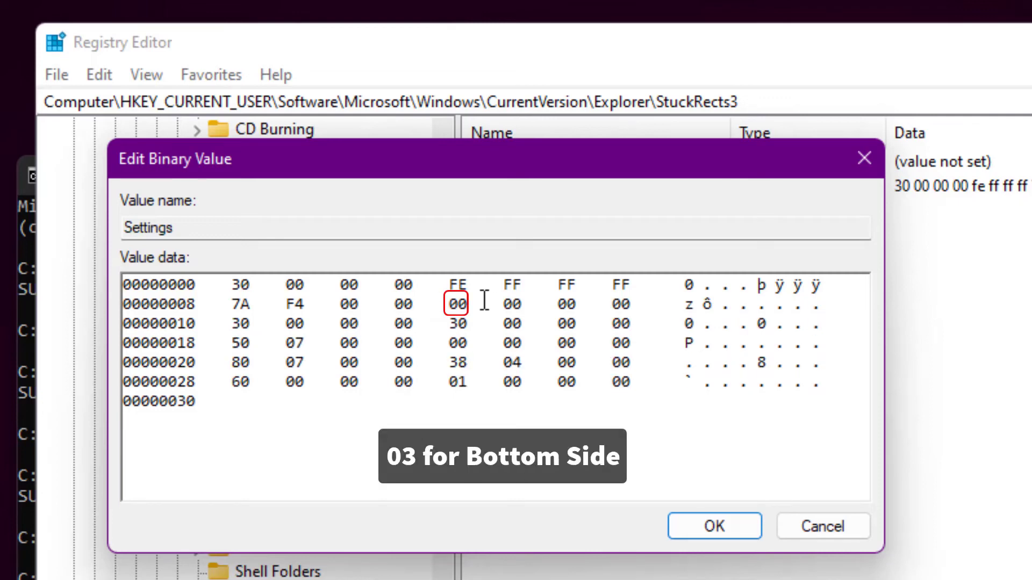
click(449, 309)
double_click(469, 307)
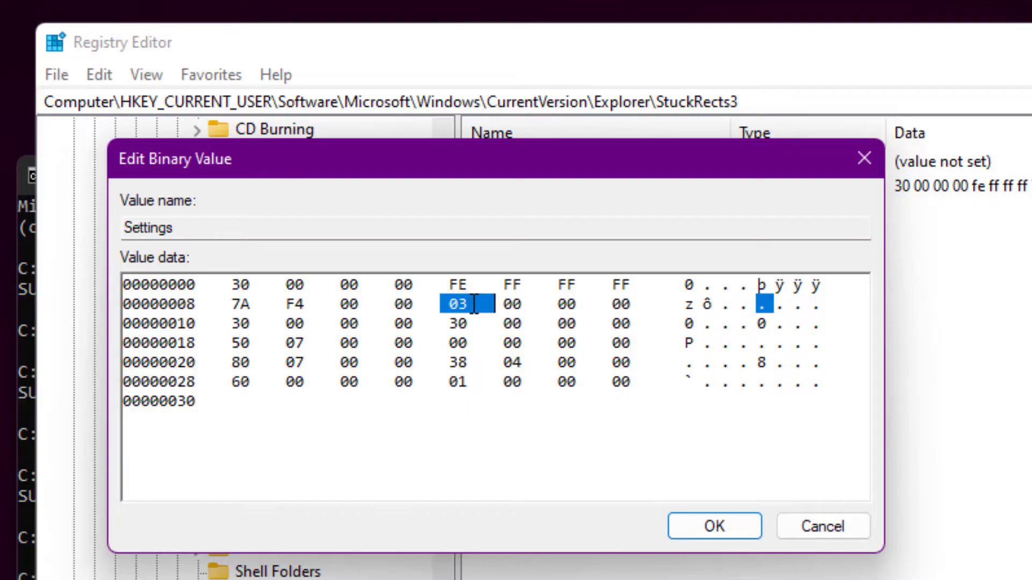
key(Left)
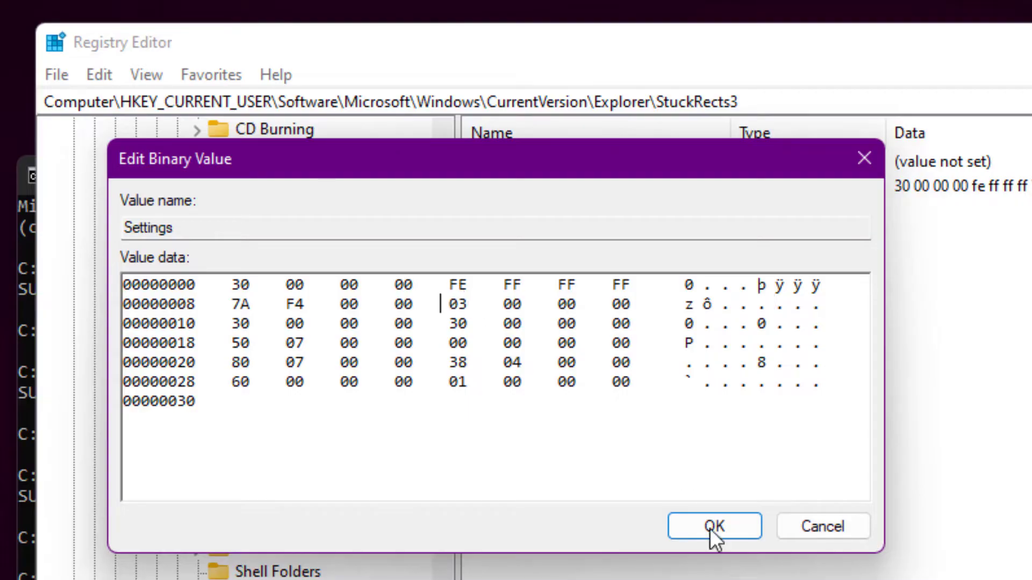
click(746, 533)
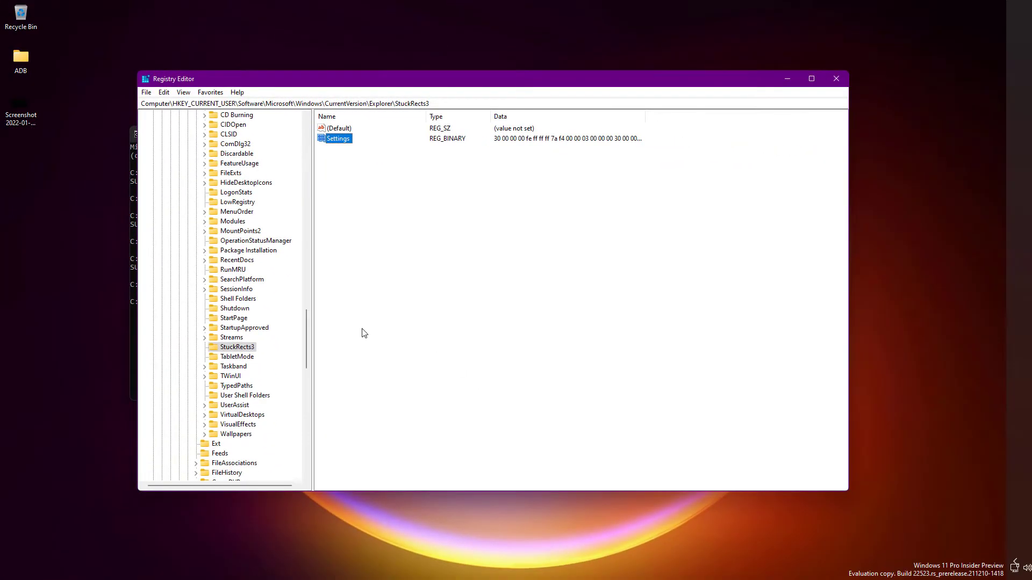
Minimize Registry Editor, rerun taskkill /f /im explorer.exe and start explorer in Command Prompt, and check the Start menu
click(787, 79)
click(360, 345)
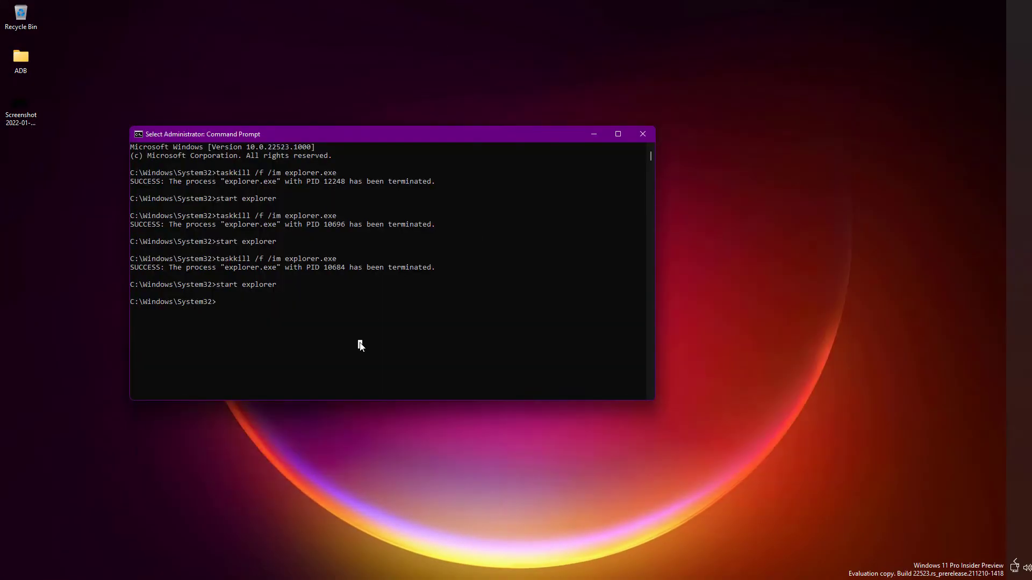
key(Up)
key(Up)
key(Return)
key(Up)
key(Up)
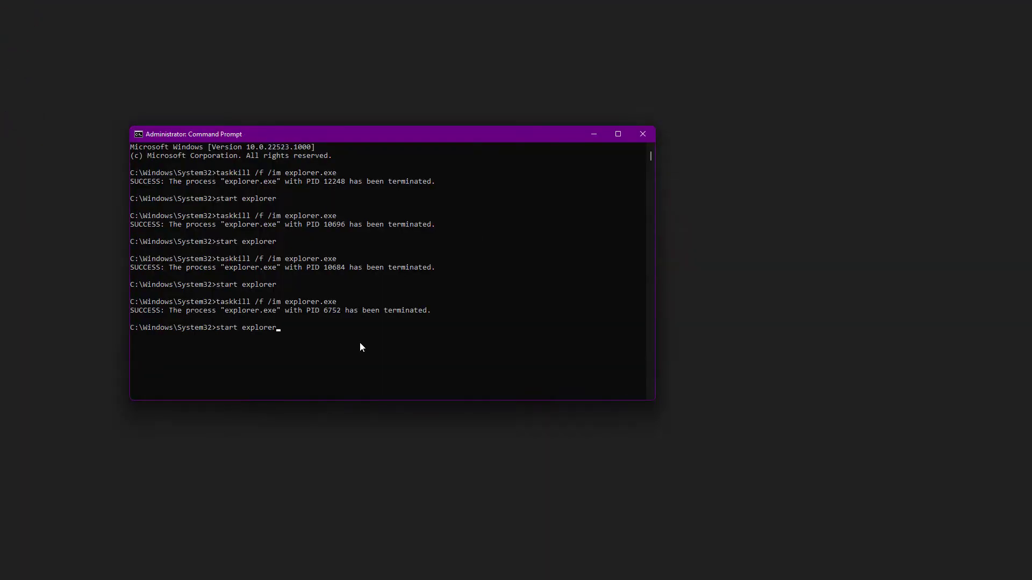
key(Return)
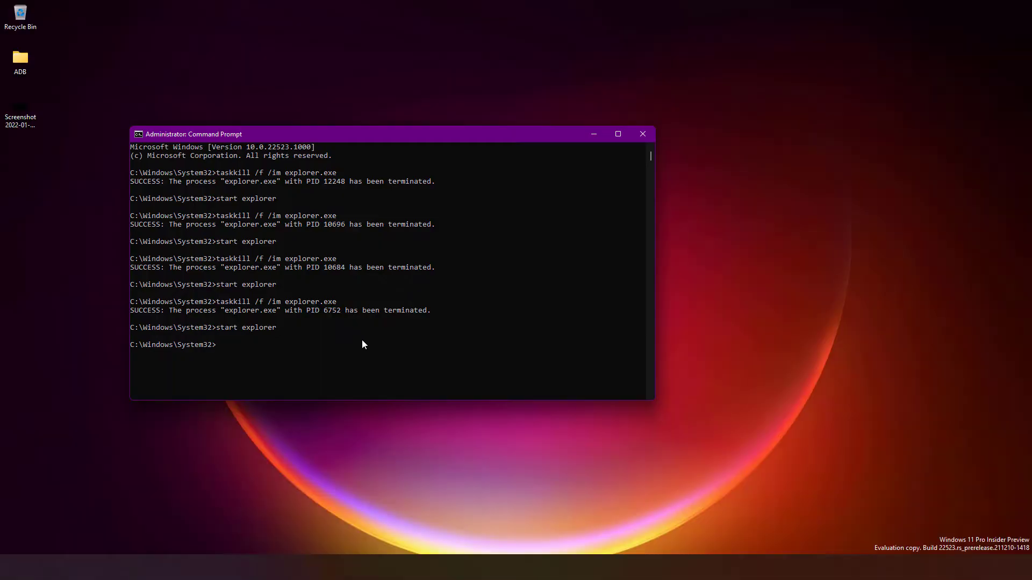
click(397, 569)
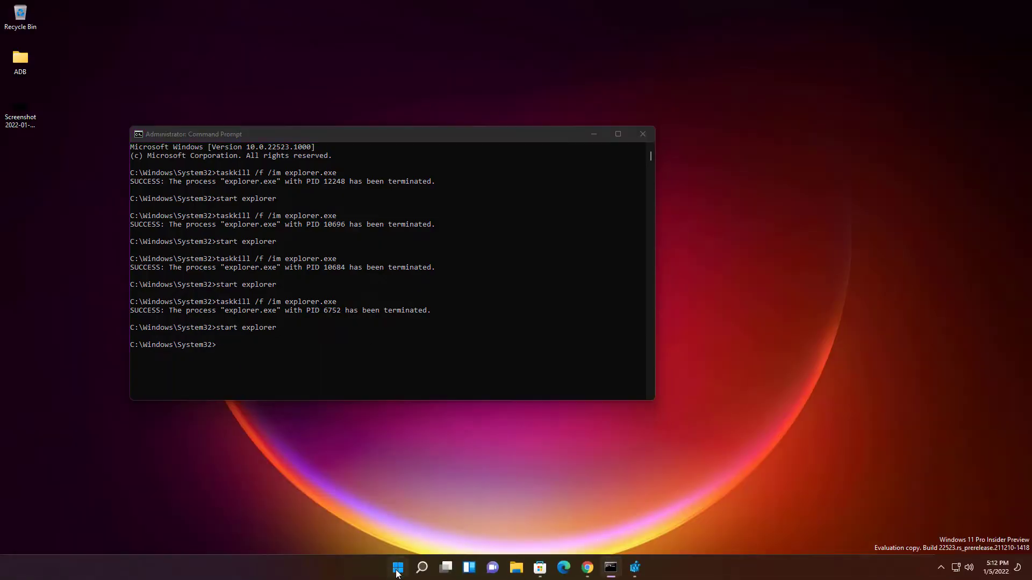
click(398, 569)
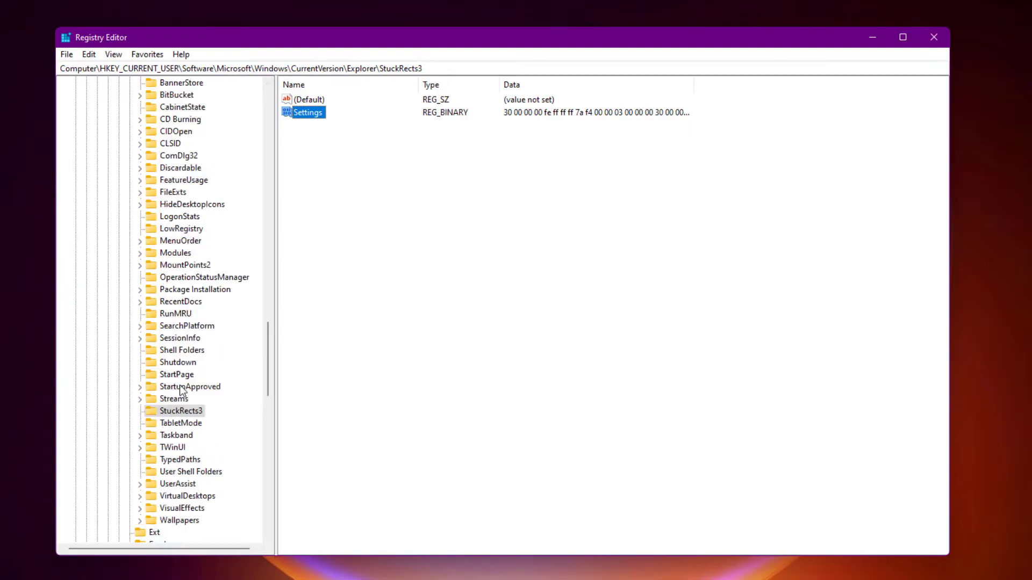
Create a DWORD (32-bit) value named TaskbarSi in the Explorer Advanced registry key
scroll(181, 390, up, 5)
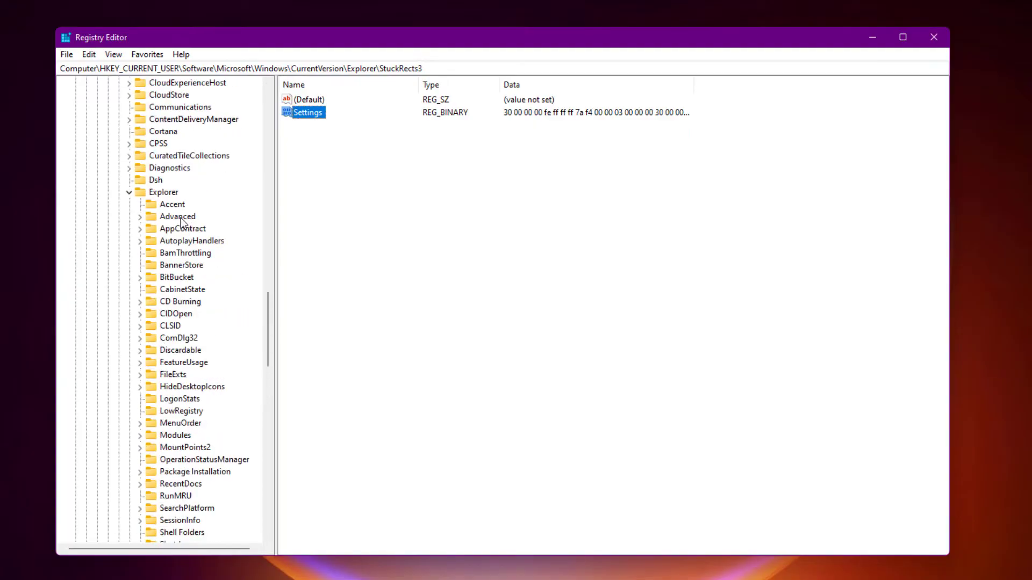
click(181, 217)
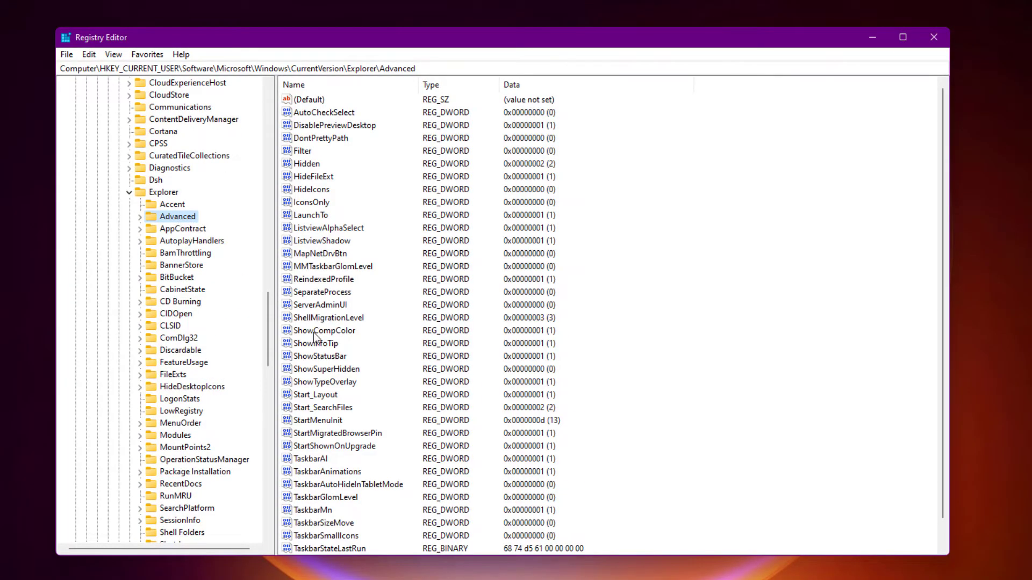
scroll(344, 409, down, 1)
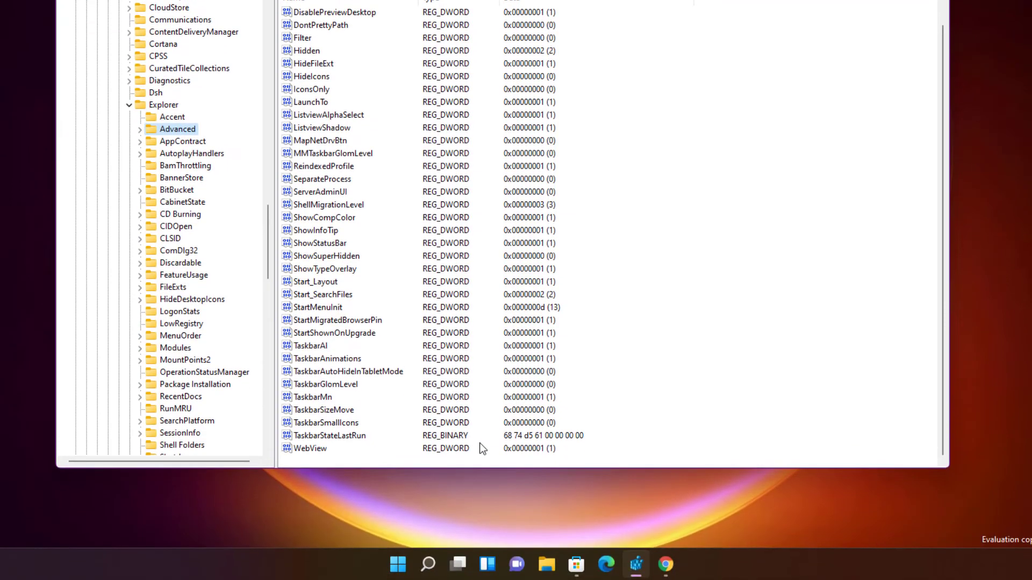
right_click(623, 435)
mouse_move(680, 446)
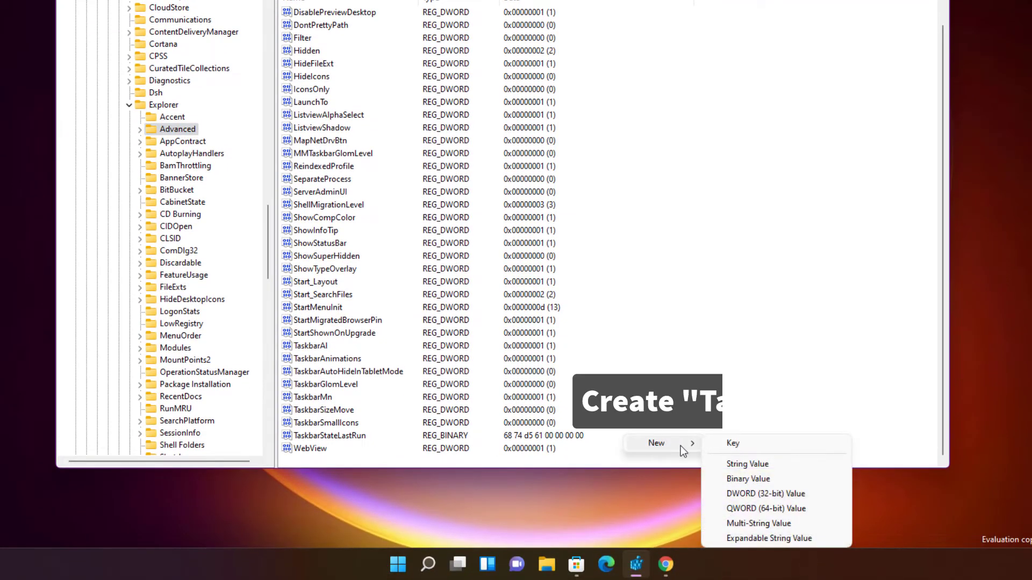
click(731, 494)
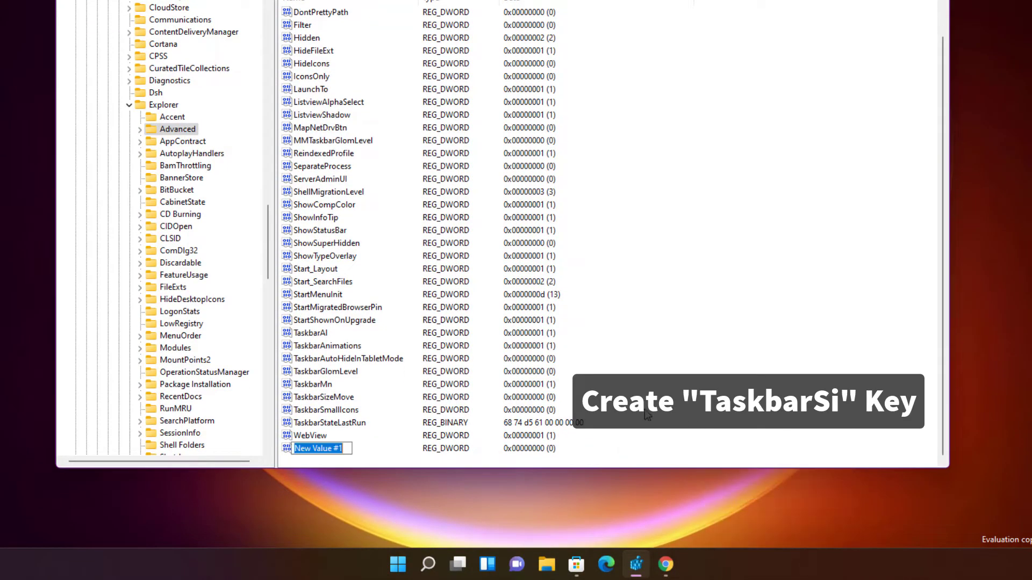
text(Taskb)
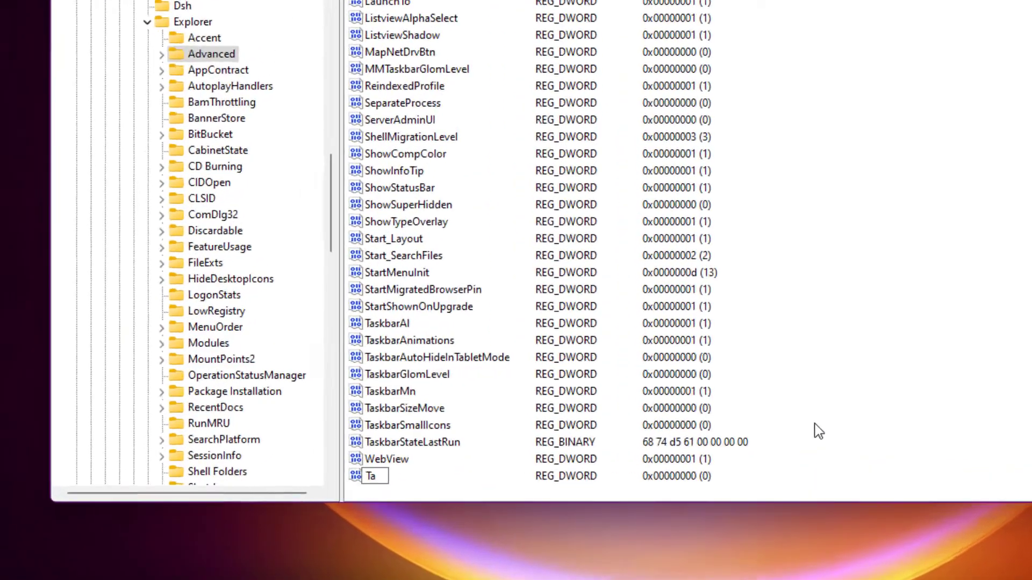
text(arSi)
key(Return)
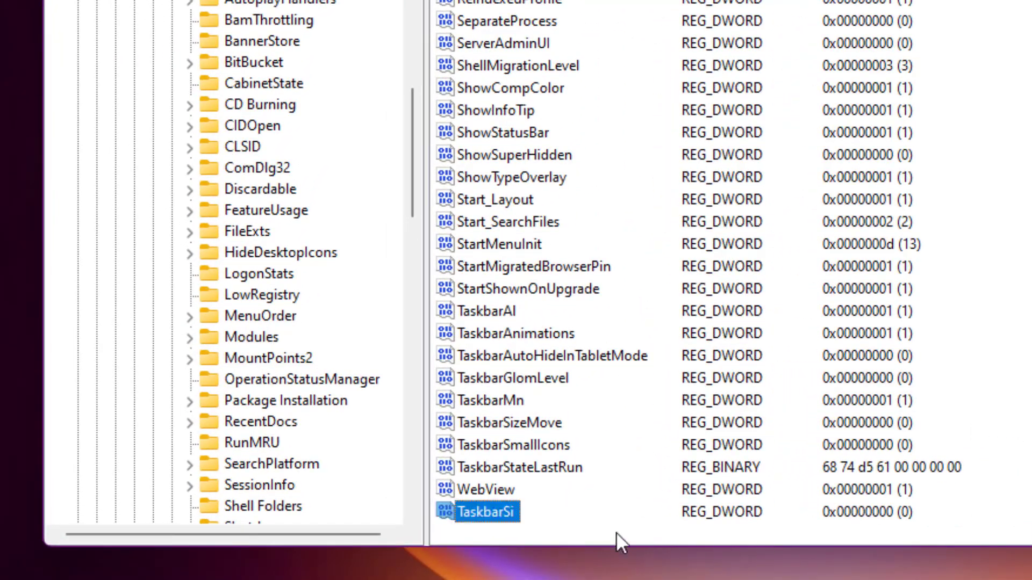
Open Task Manager and restart the Windows Explorer process to apply the TaskbarSi value
key(super+x)
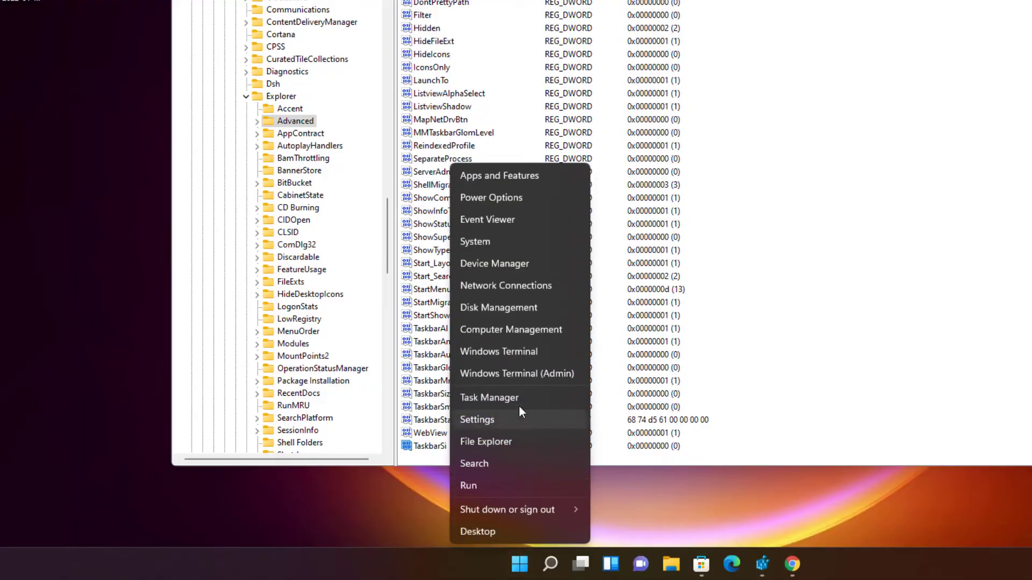
click(518, 405)
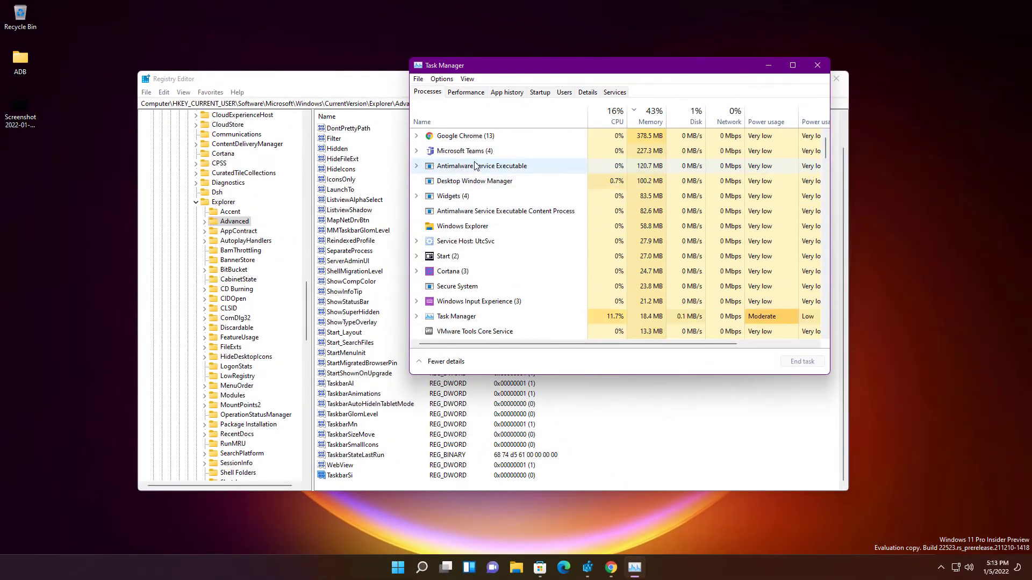
right_click(470, 232)
click(487, 239)
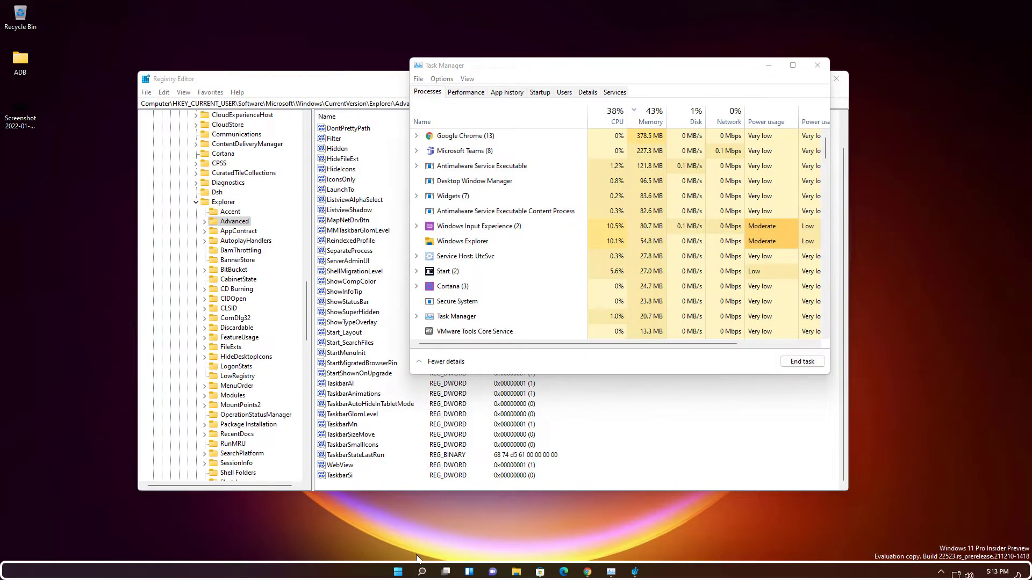
Show the desktop and check the Start menu with the resized taskbar, then dismiss it
key(super+d)
click(398, 572)
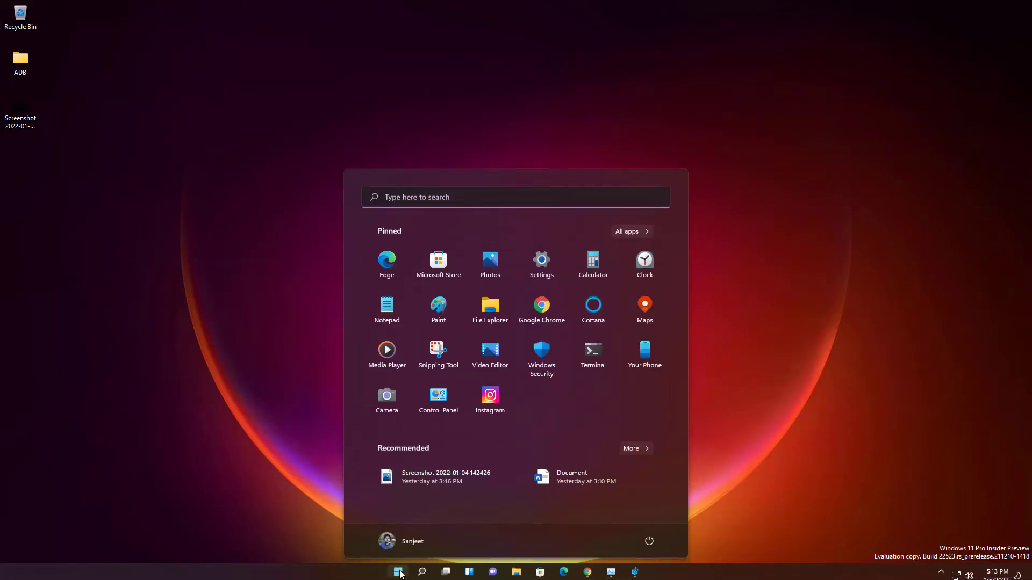
click(399, 572)
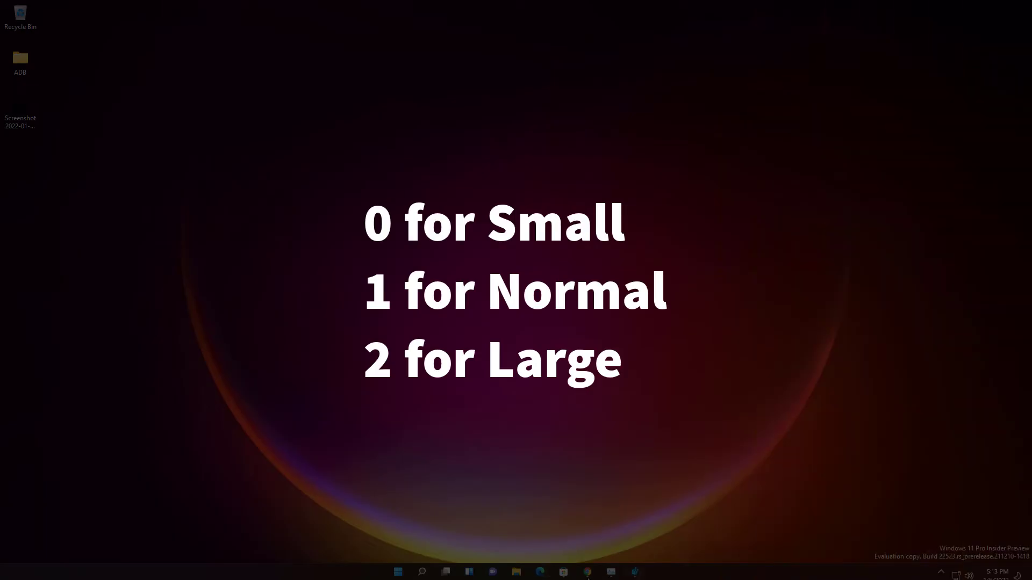
Return to Registry Editor and set the TaskbarSi value data to 1 for the normal taskbar size
click(634, 573)
click(635, 573)
click(635, 572)
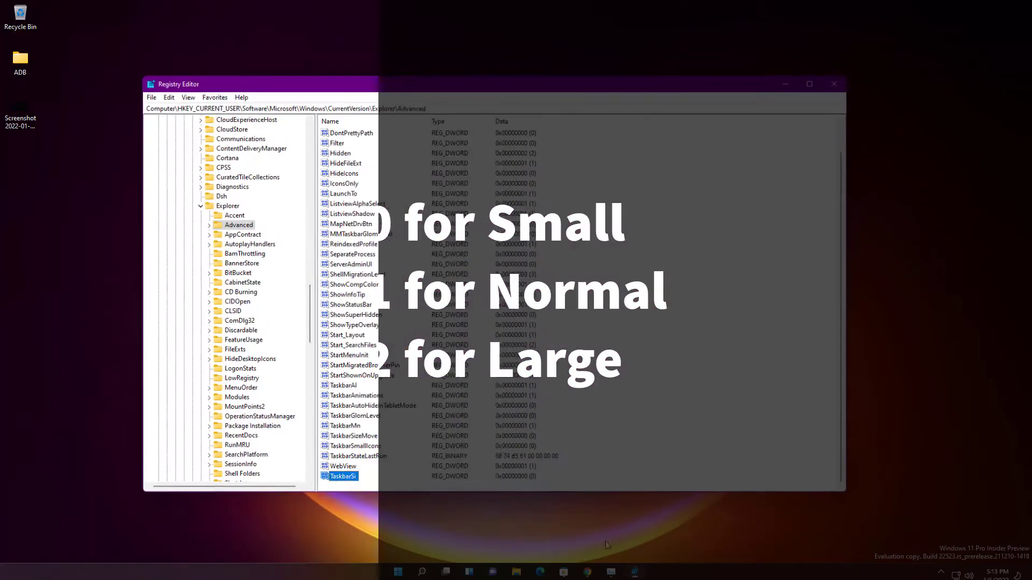
double_click(349, 476)
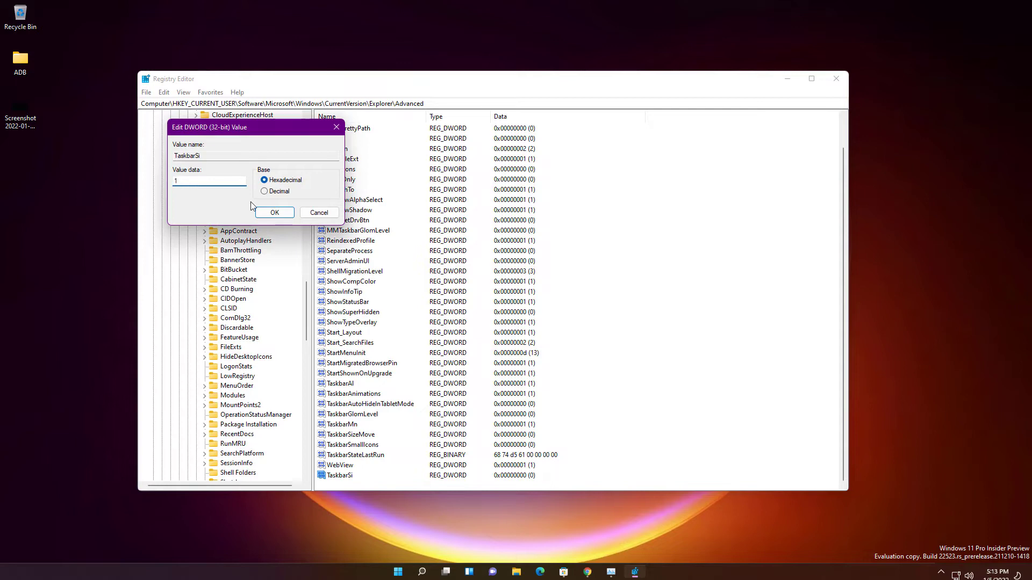
click(274, 213)
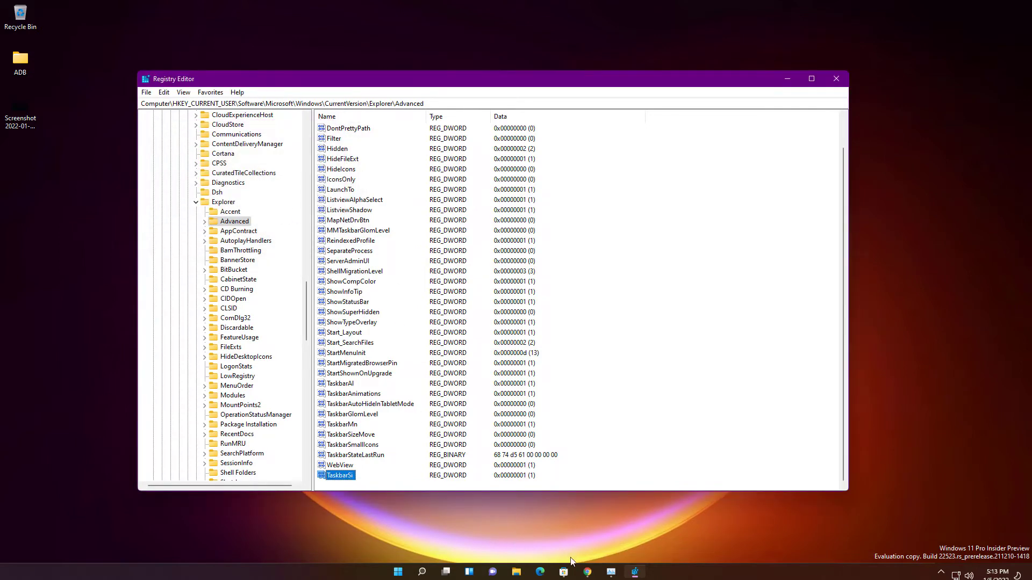
Switch to Task Manager, restart Windows Explorer to apply the normal size, and check the Start menu
click(611, 571)
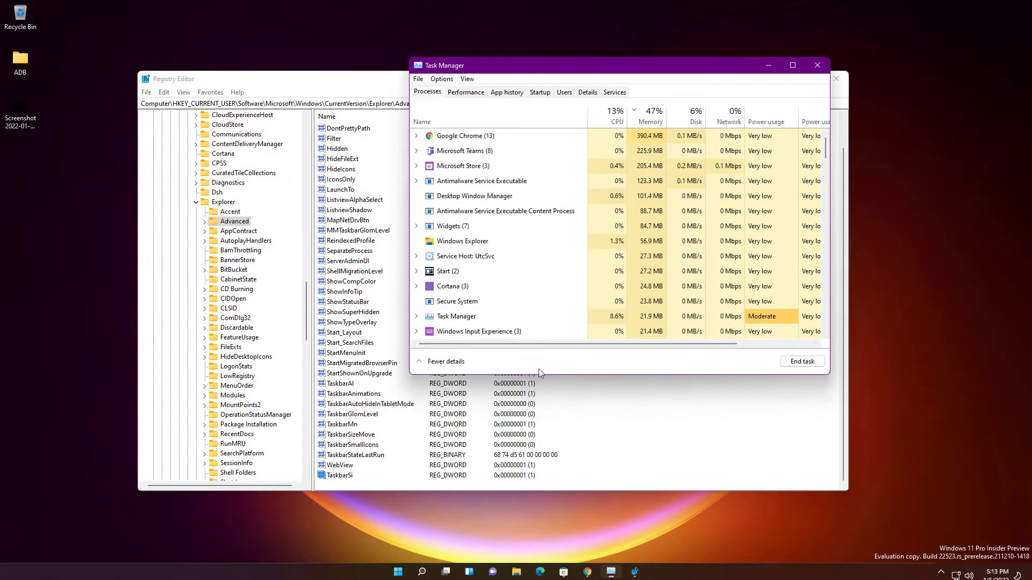
right_click(477, 241)
click(494, 244)
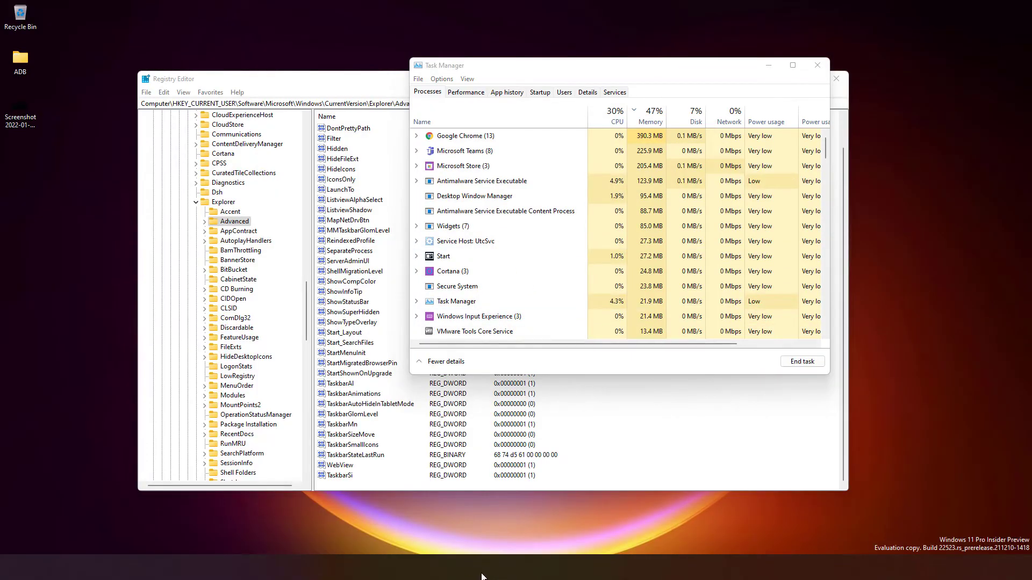
click(399, 570)
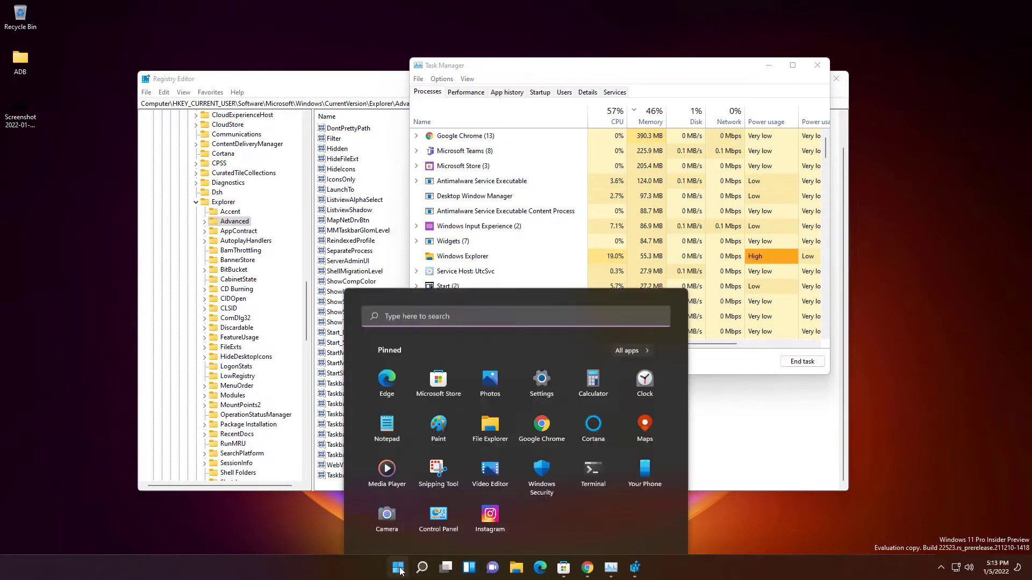
click(400, 571)
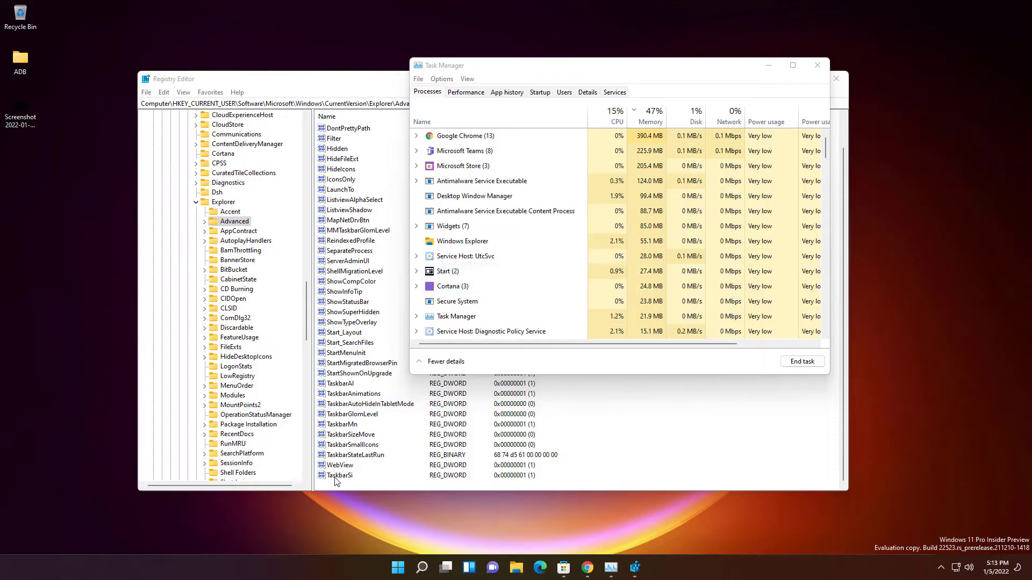
Set TaskbarSi to 2 for a large taskbar in Registry Editor and restart Windows Explorer from Task Manager
double_click(335, 476)
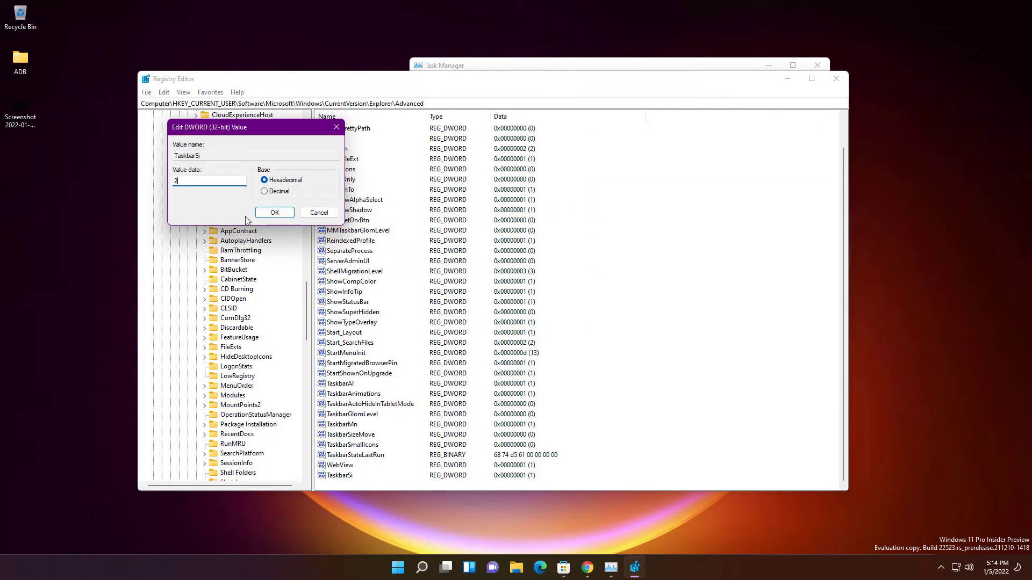
click(279, 215)
click(610, 567)
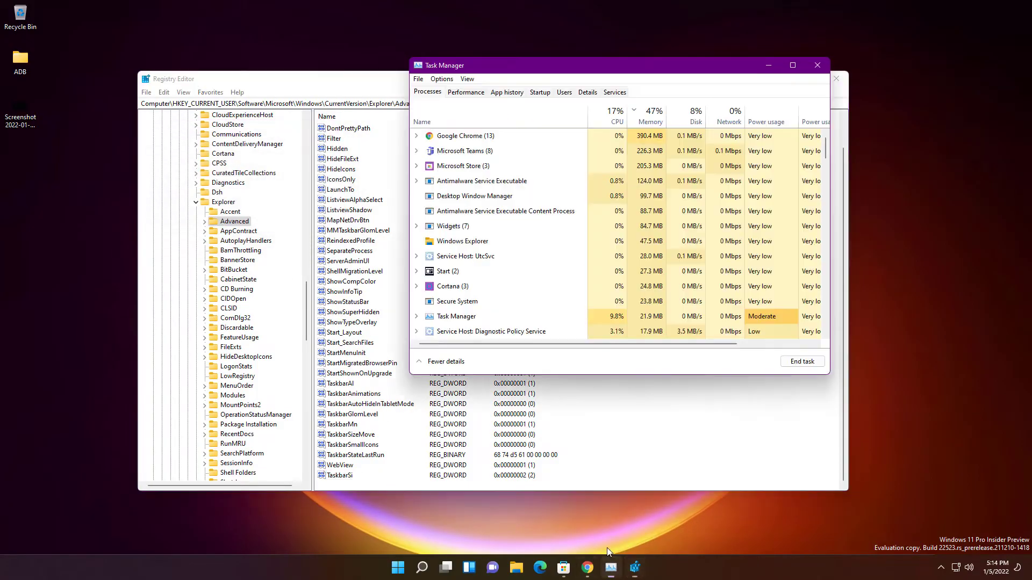
right_click(462, 243)
click(466, 252)
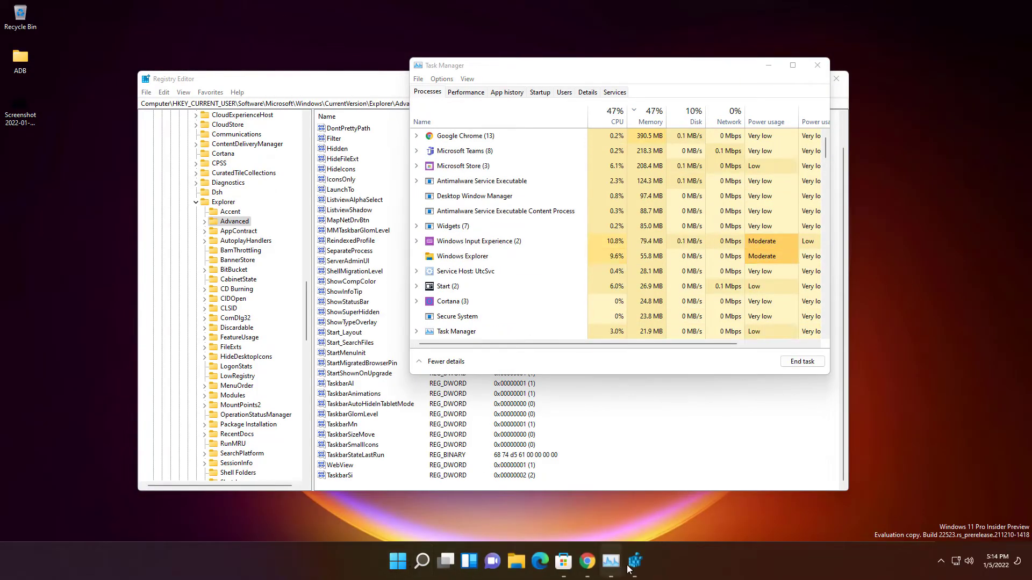
mouse_move(630, 569)
mouse_down()
mouse_move(604, 569)
mouse_move(639, 568)
mouse_up()
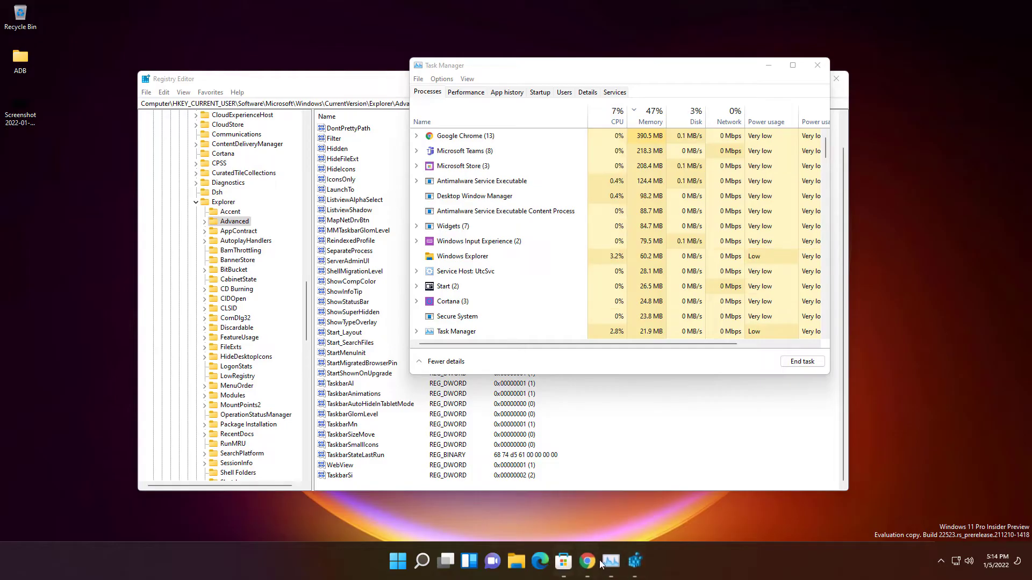
Set TaskbarSi back to 1 in Registry Editor and restart Windows Explorer from Task Manager to restore the normal size
double_click(353, 476)
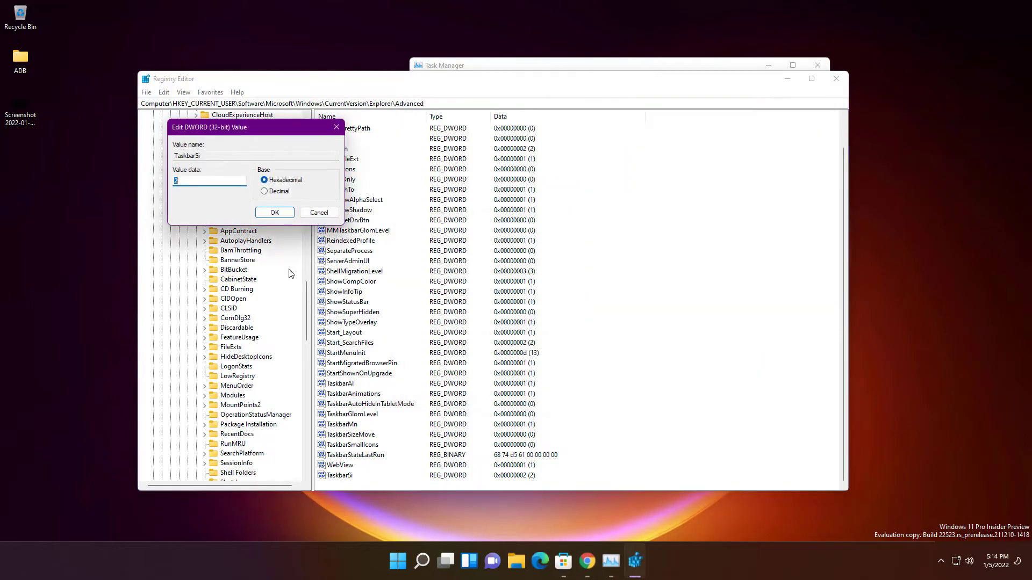
text(1)
click(261, 213)
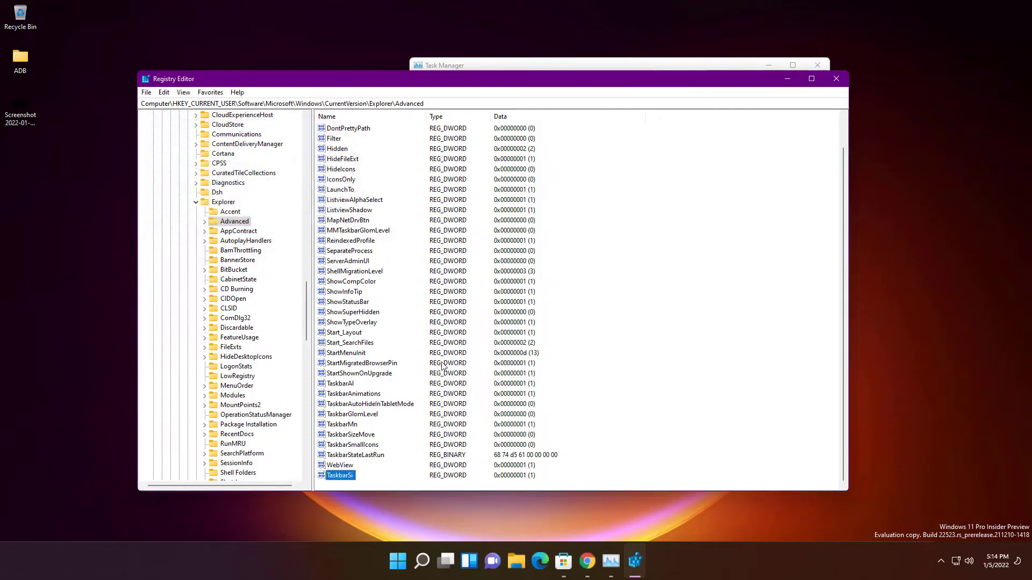
click(611, 561)
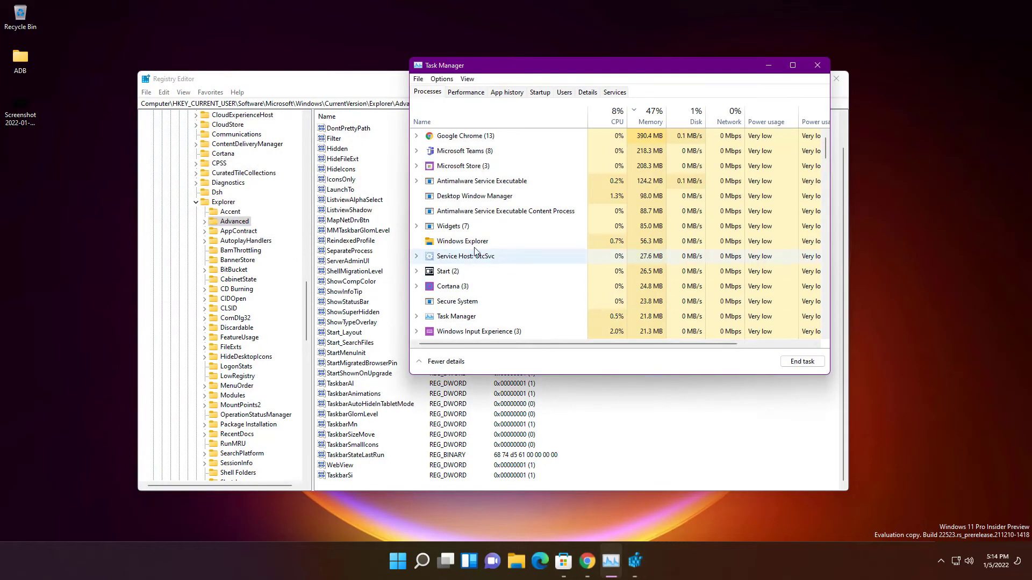
right_click(463, 246)
click(479, 254)
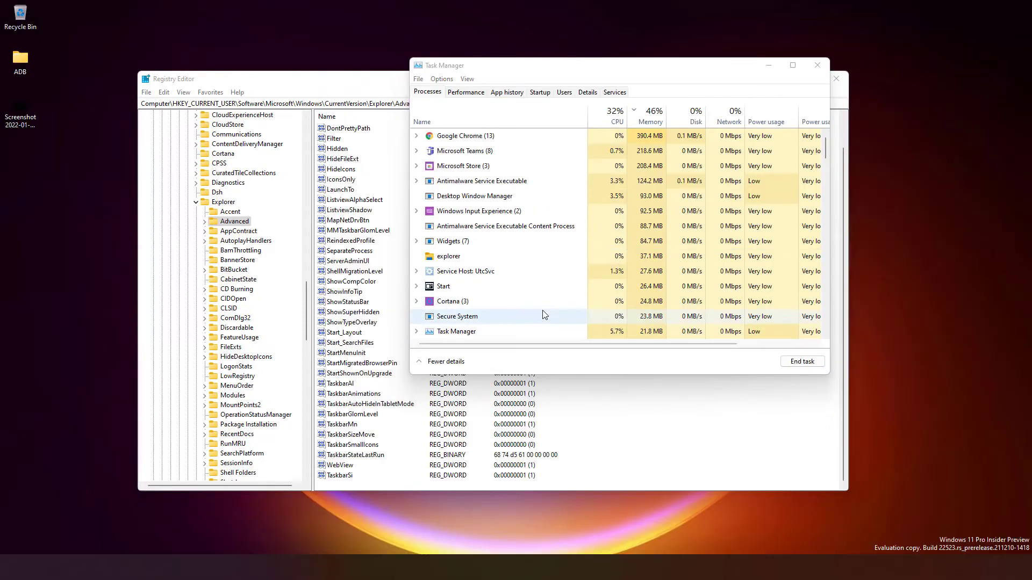
Delete the TaskbarSi value from the Advanced key in Registry Editor and confirm its permanent removal
click(346, 477)
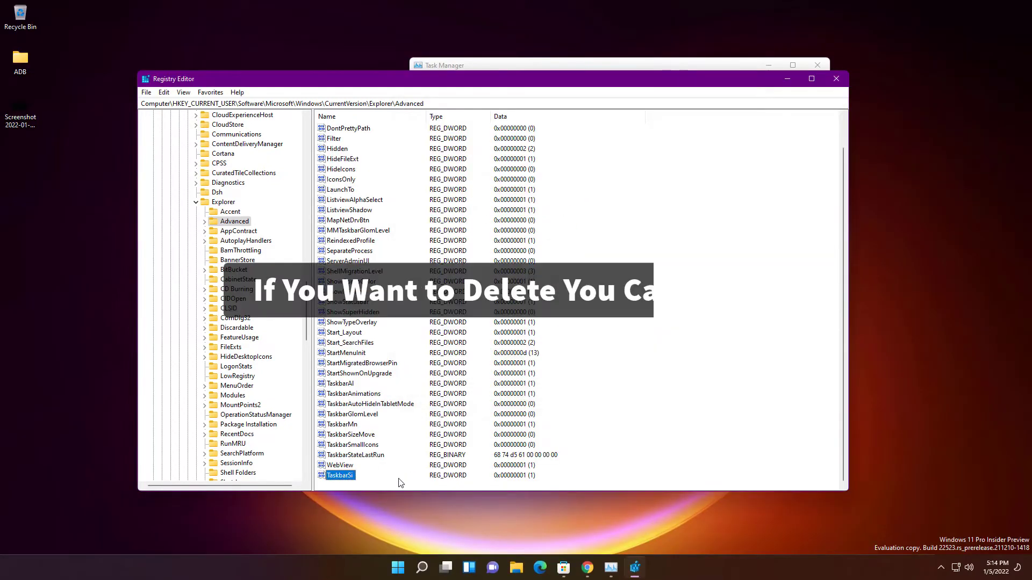
right_click(341, 476)
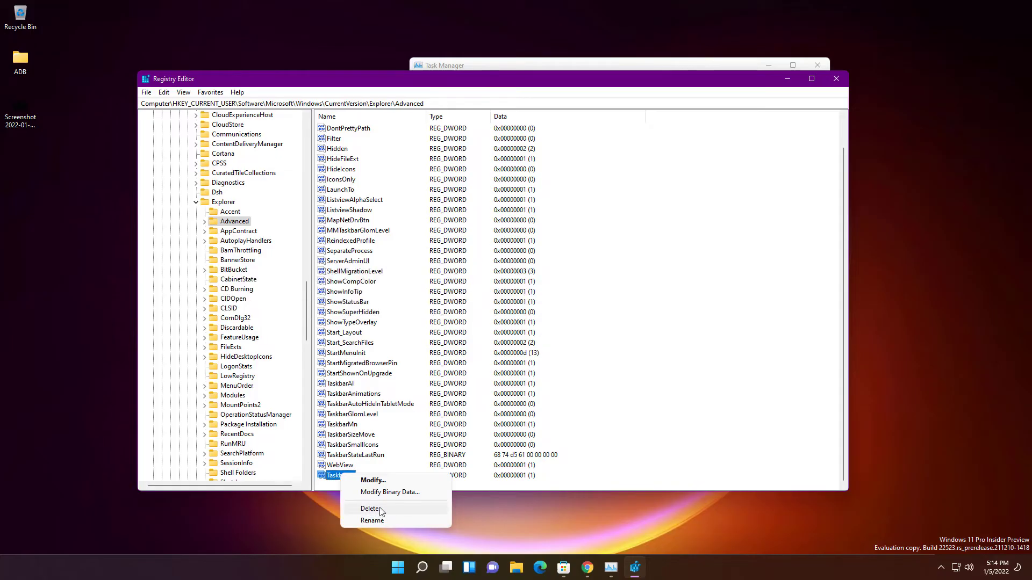
click(370, 509)
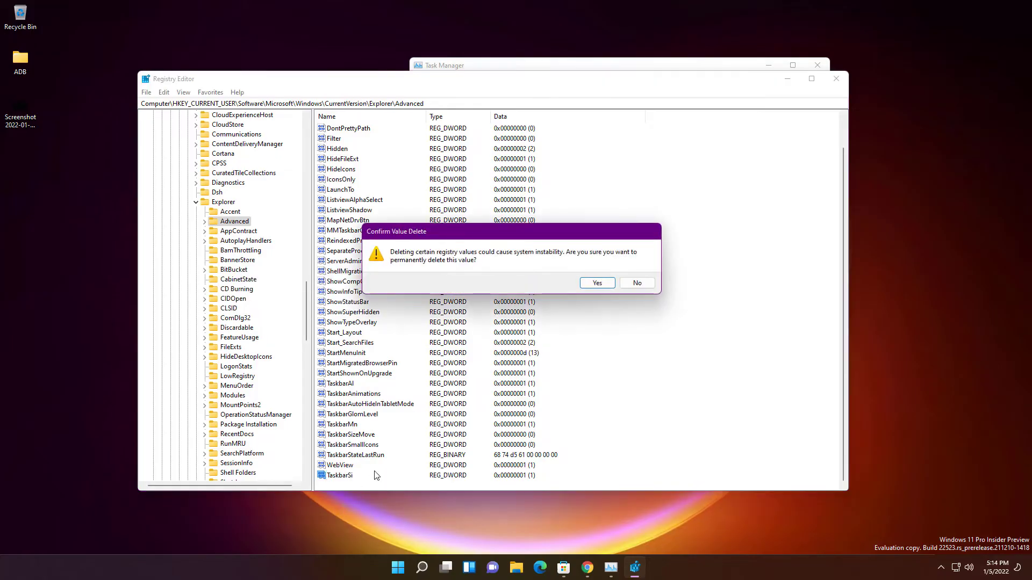
click(586, 286)
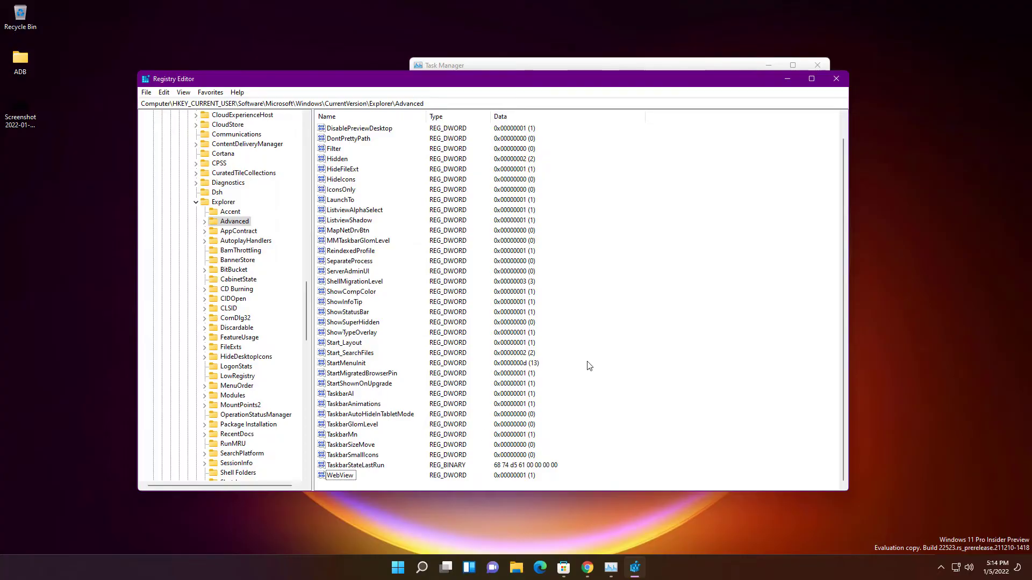
Collapse the Explorer and HKEY_CURRENT_USER branches, and close Registry Editor and Task Manager
scroll(590, 366, up, 1)
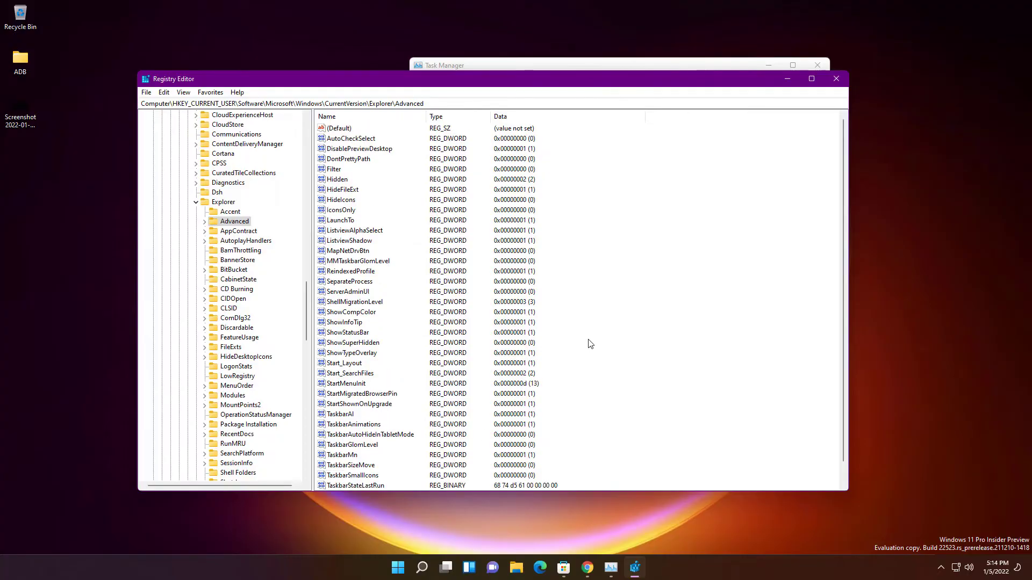
click(196, 203)
scroll(201, 227, up, 15)
click(154, 134)
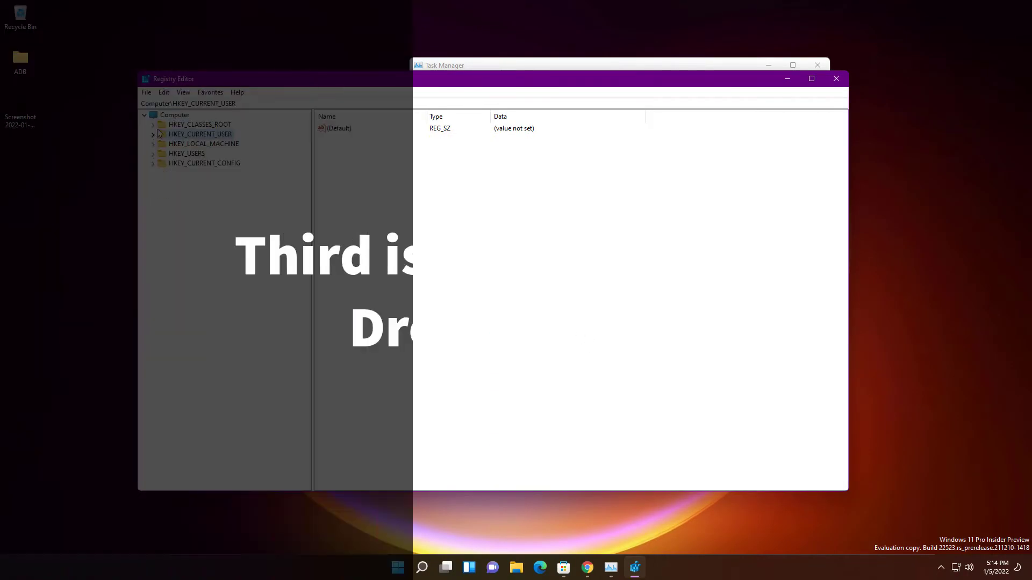
click(174, 114)
click(842, 80)
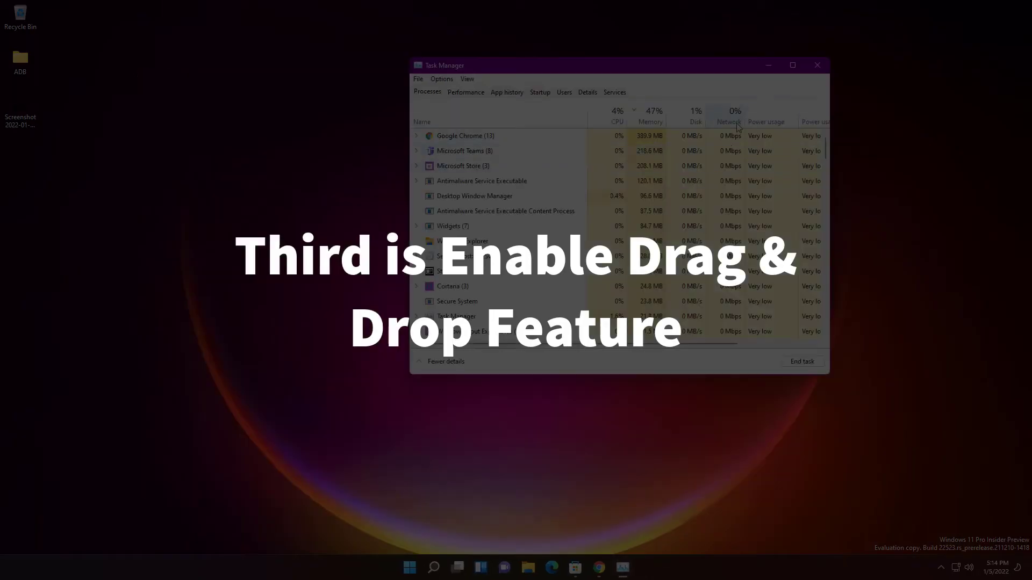
click(817, 65)
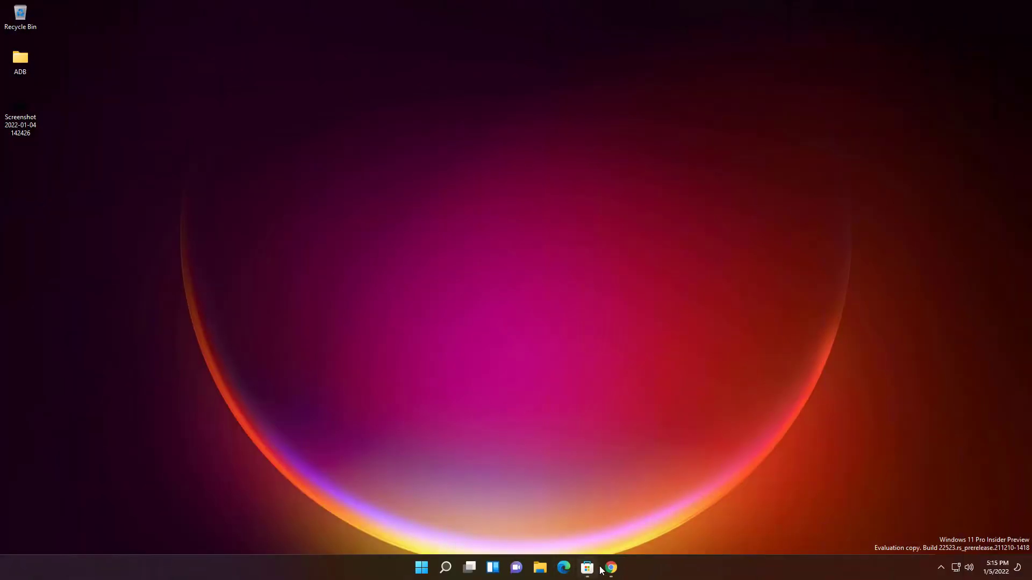
Switch to Chrome and download Windows11DragAndDropToTaskbarFix.exe version 2.1.0.0 from its GitHub releases page
click(611, 567)
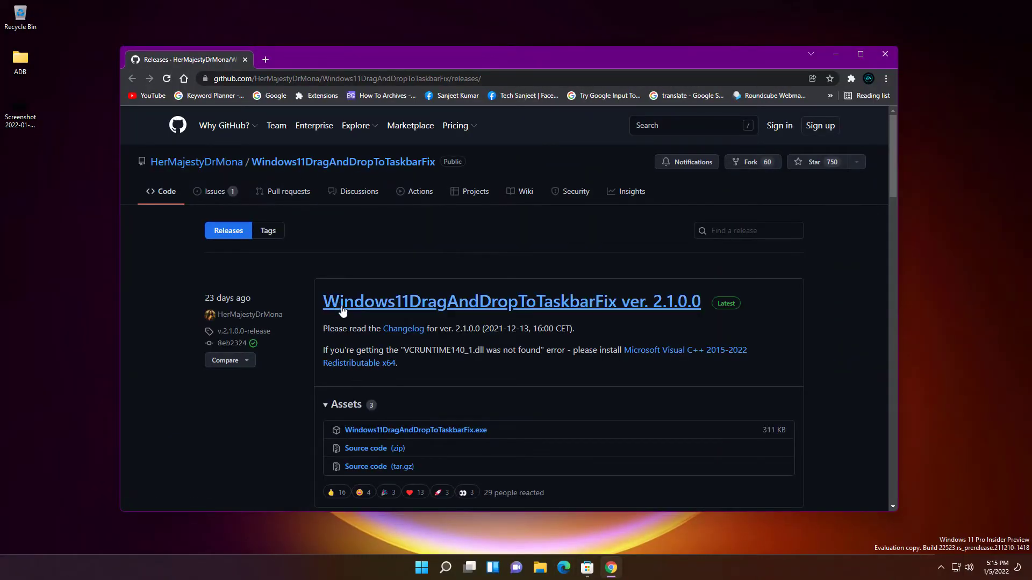
drag(323, 302, 655, 258)
click(640, 256)
click(438, 430)
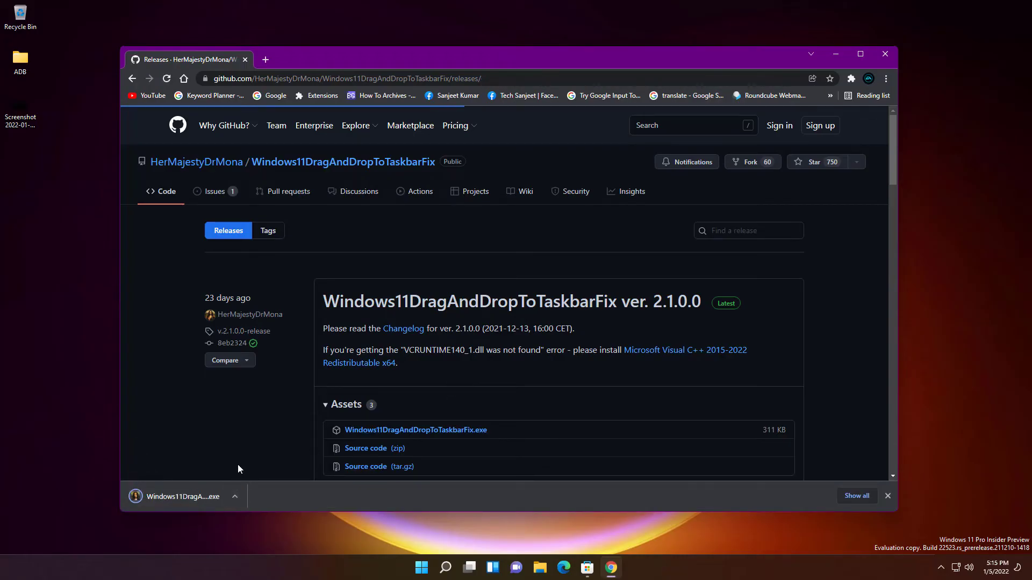
Run the downloaded Windows11DragAndDropToTaskbarFix.exe and minimize Chrome to return to the desktop
click(234, 497)
click(250, 429)
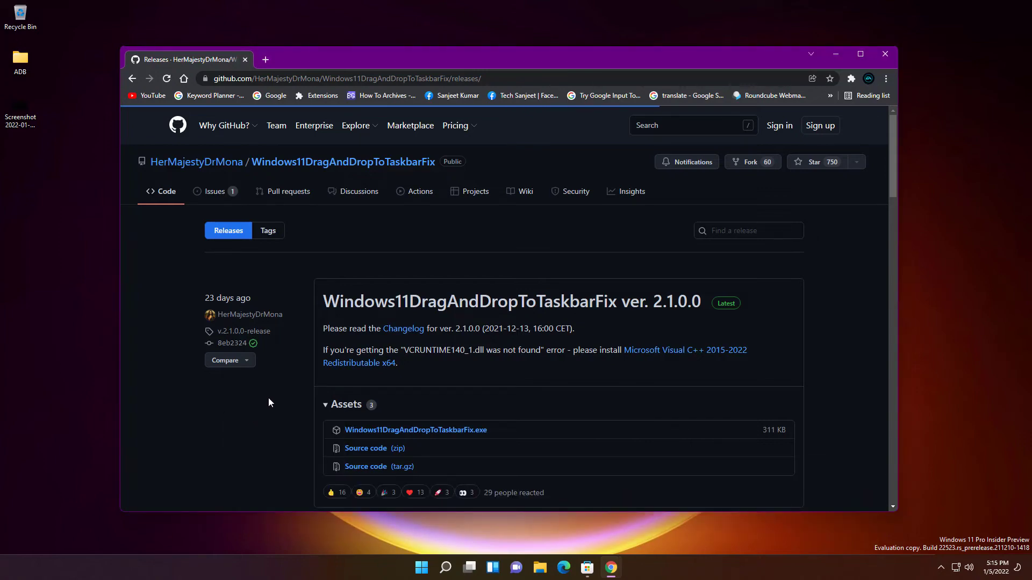
click(833, 55)
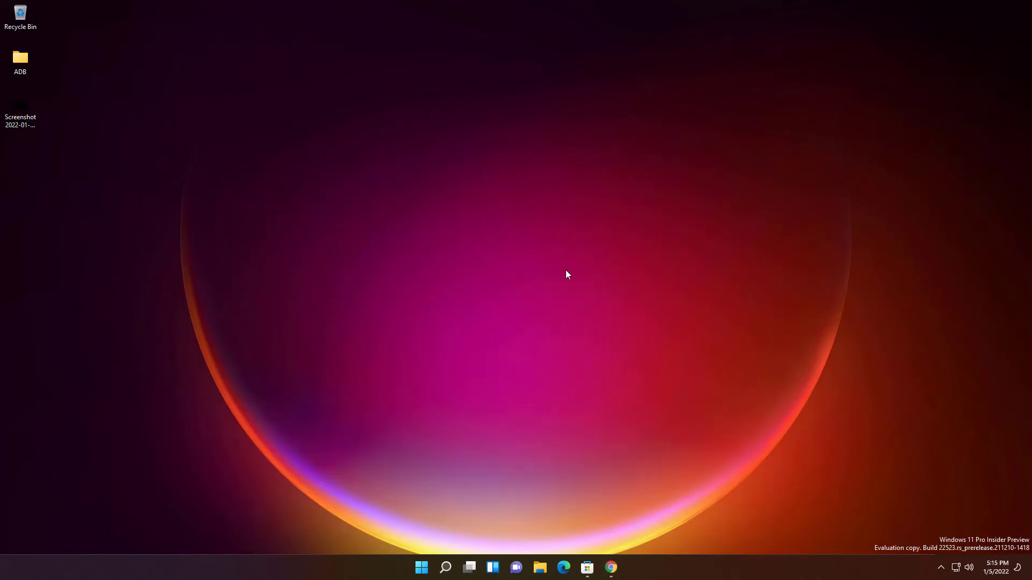
right_click(514, 246)
click(526, 286)
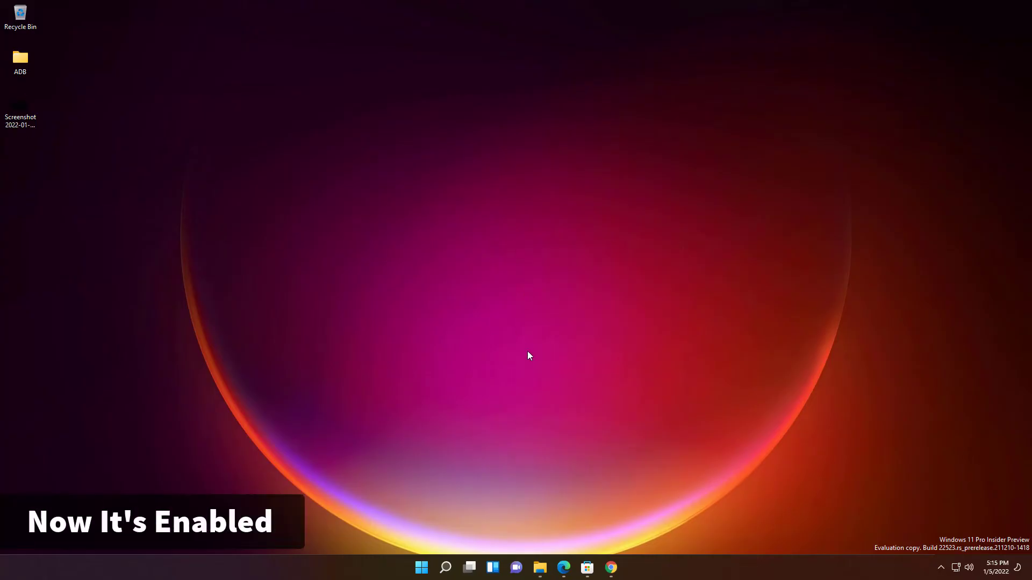
Open the desktop ADB folder and use taskbar drag and drop to view its NOTICE file in Edge, minimizing Edge when finished
double_click(26, 60)
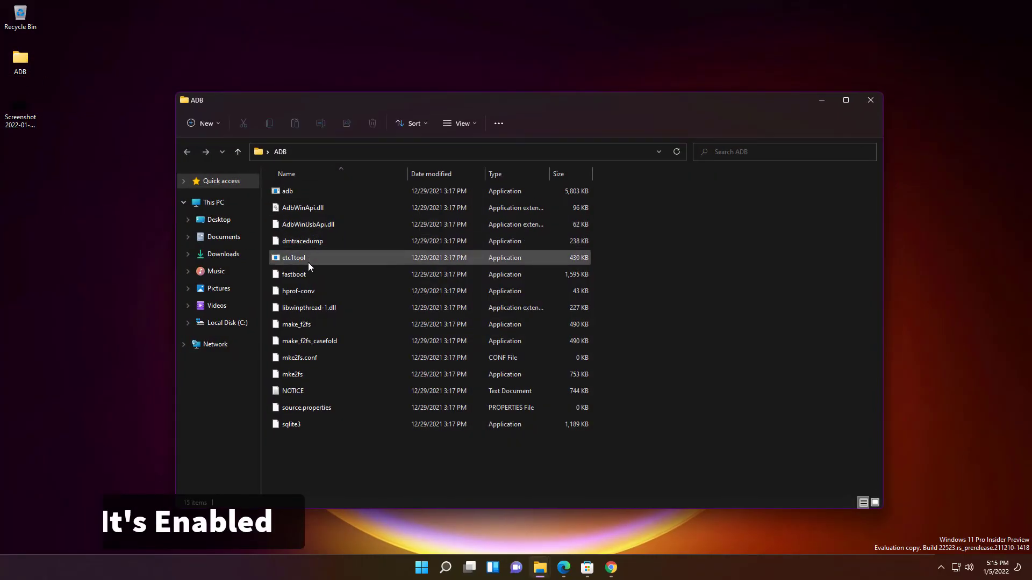
drag(298, 394, 519, 295)
scroll(269, 398, down, 5)
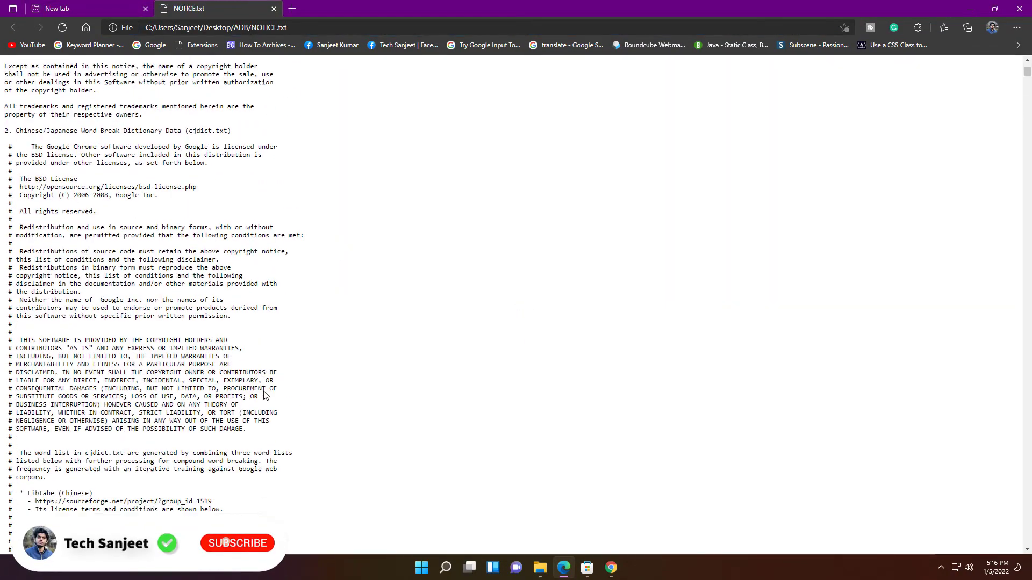
scroll(261, 392, up, 5)
scroll(263, 395, down, 10)
scroll(265, 396, down, 7)
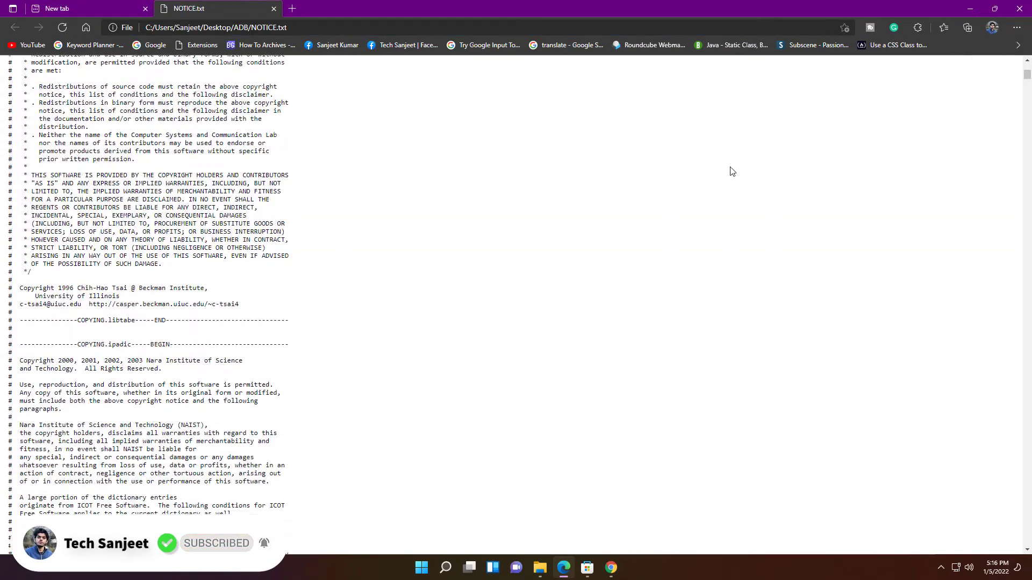
click(969, 9)
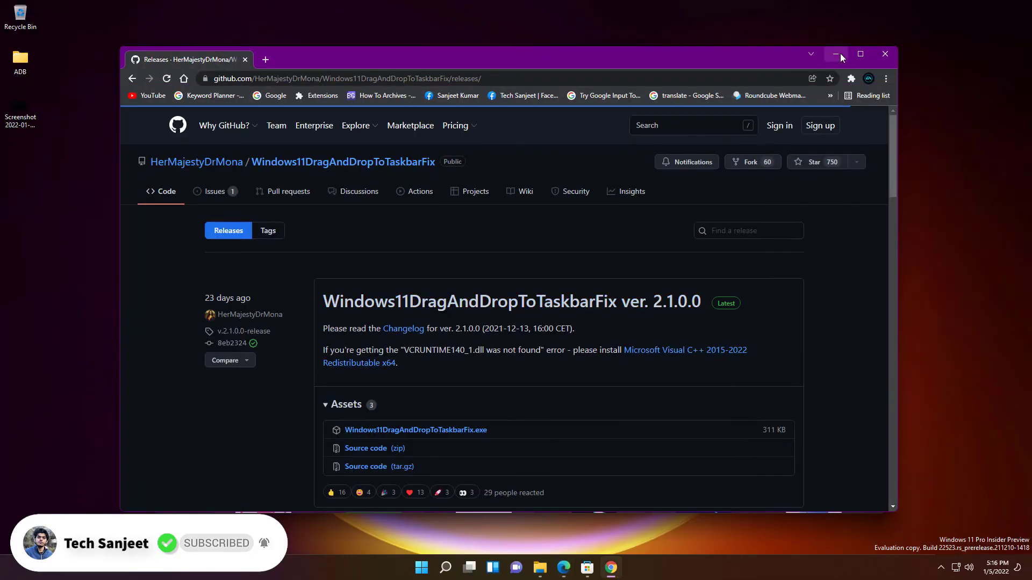
Use taskbar drag and drop to open the desktop screenshot image in Chrome and the ADB folder in Edge
click(839, 55)
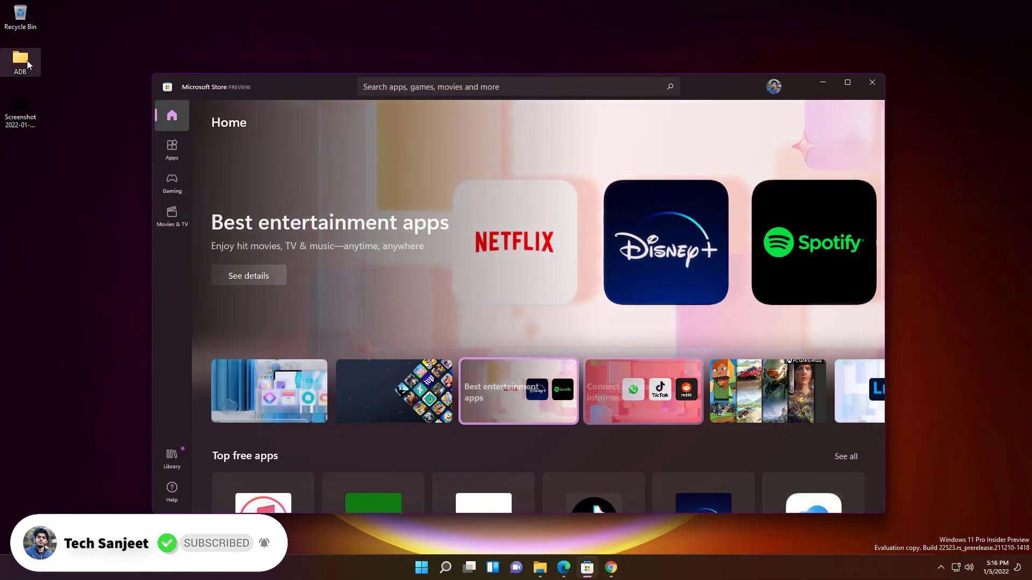
drag(20, 112, 598, 505)
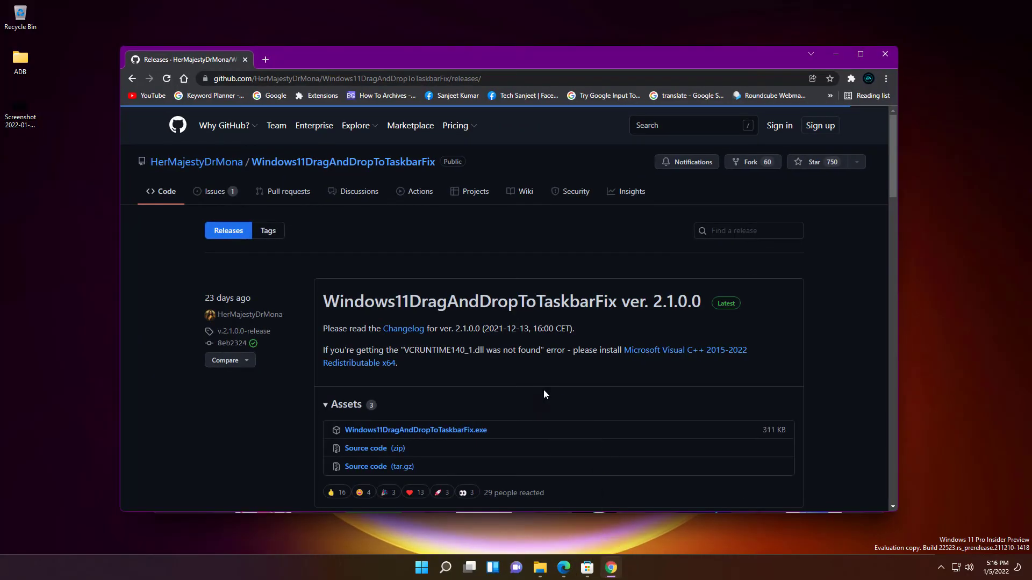
drag(543, 391, 477, 415)
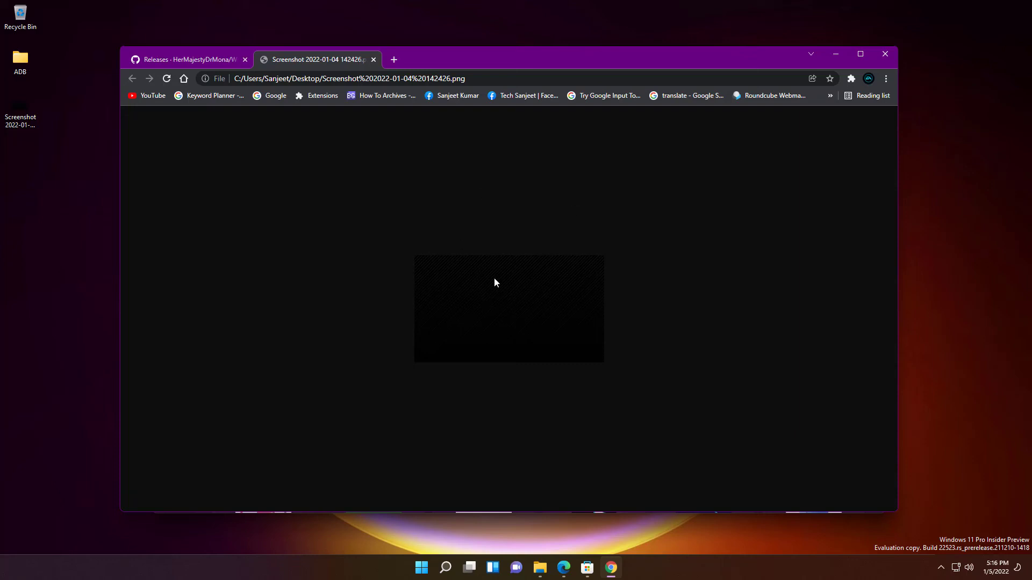
drag(21, 59, 478, 377)
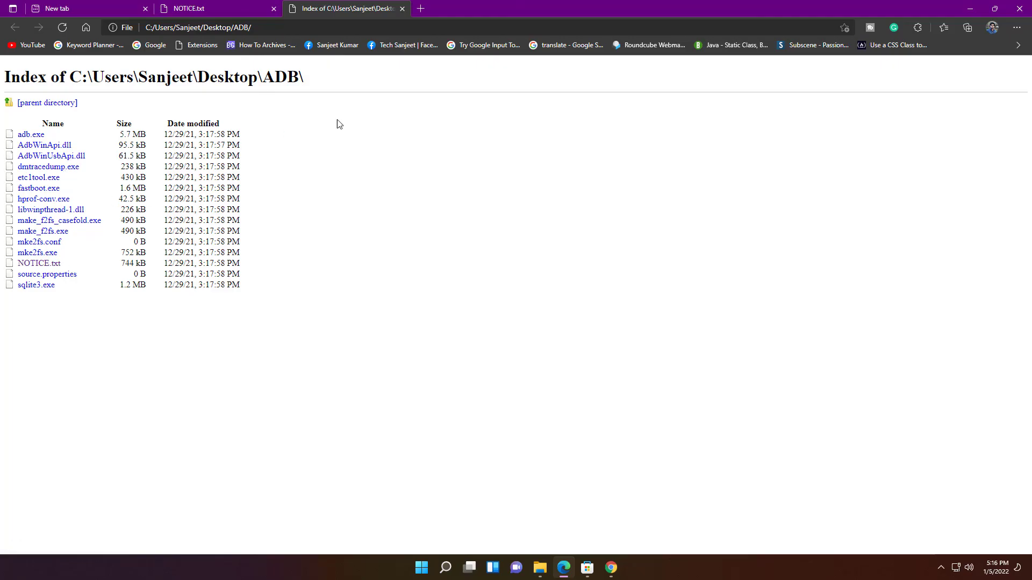
Close all the Edge tabs and the open Microsoft Store, Chrome and ADB folder windows
click(402, 8)
click(273, 9)
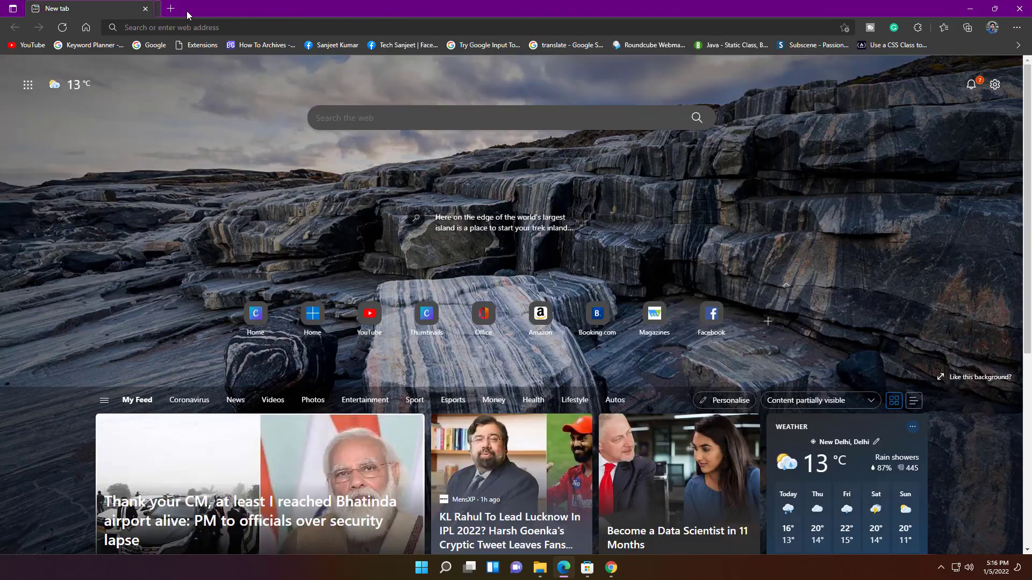
click(145, 8)
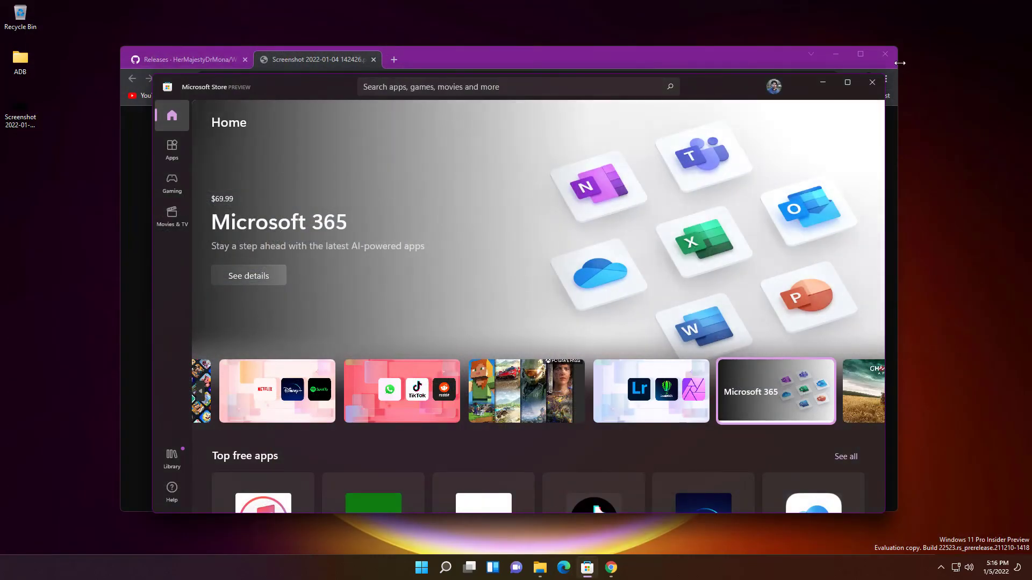
click(878, 80)
click(870, 81)
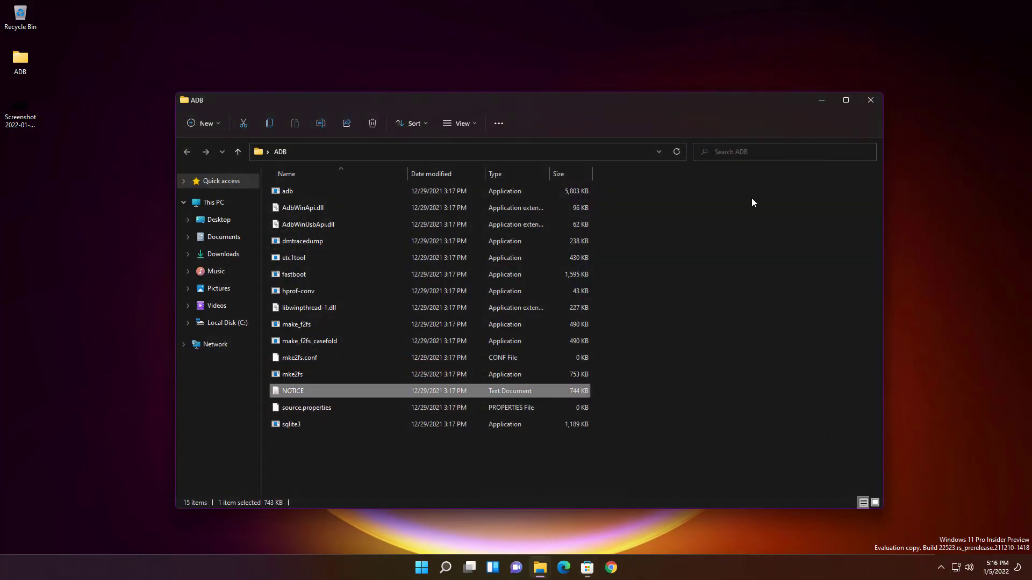
click(869, 102)
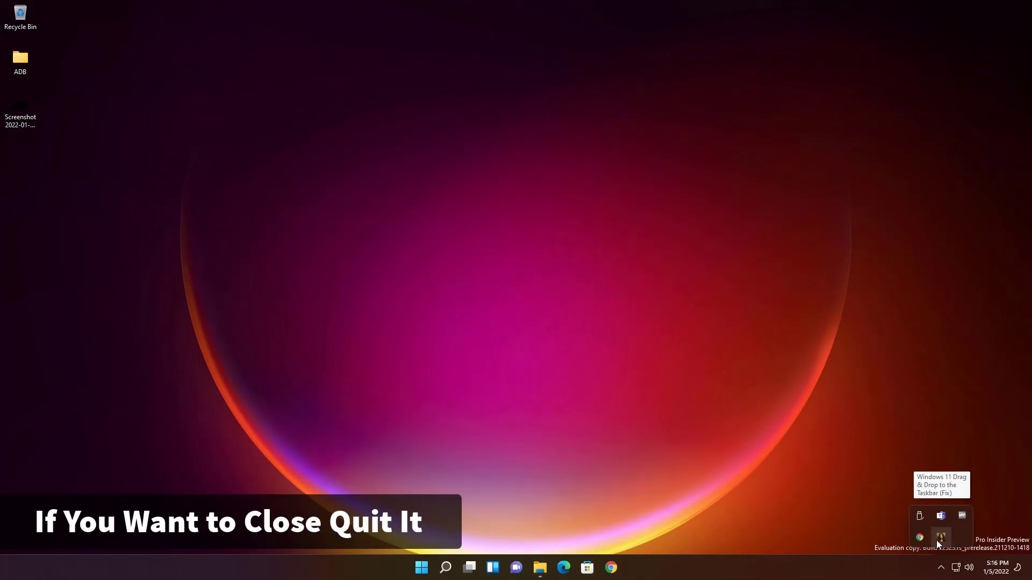
Quit the Windows 11 Drag & Drop to the Taskbar (Fix) background program and move the screenshot file slightly on the desktop
right_click(939, 538)
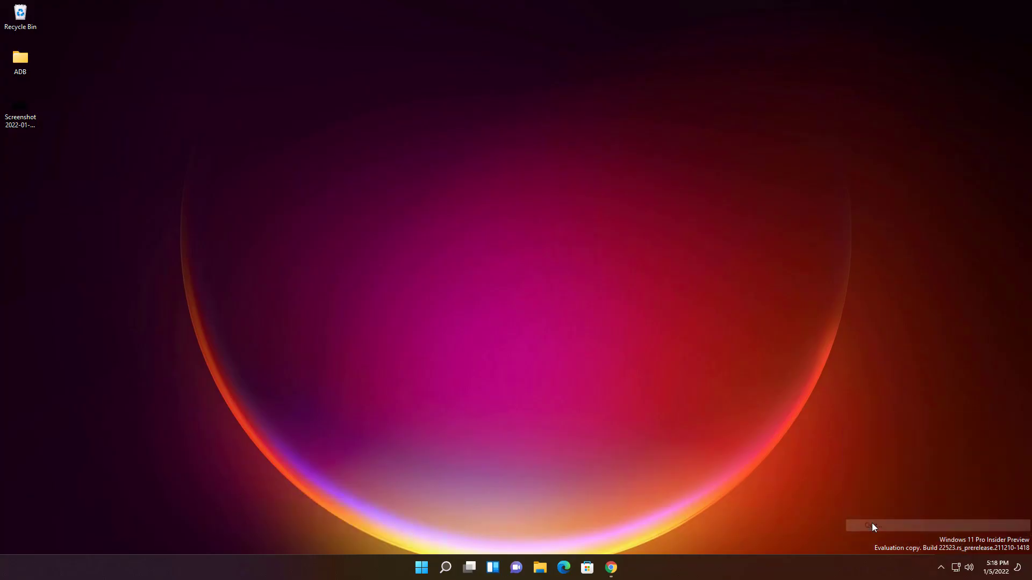
click(873, 525)
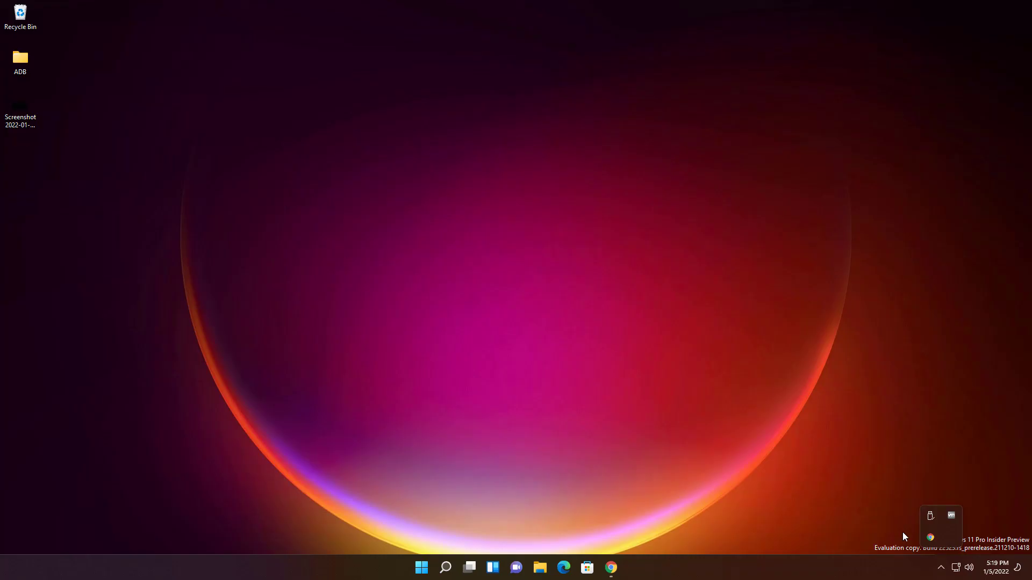
click(819, 506)
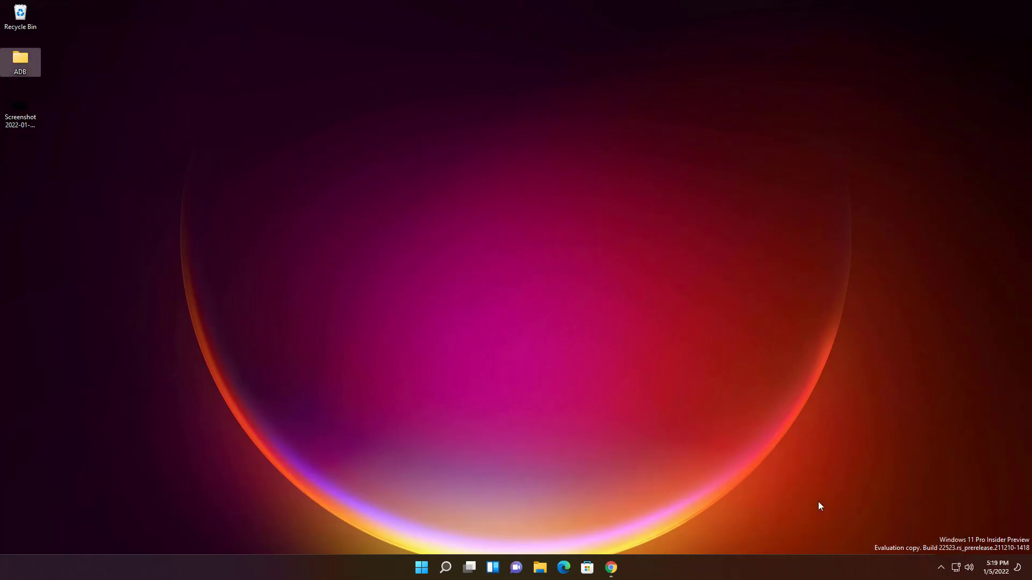
drag(20, 110, 63, 121)
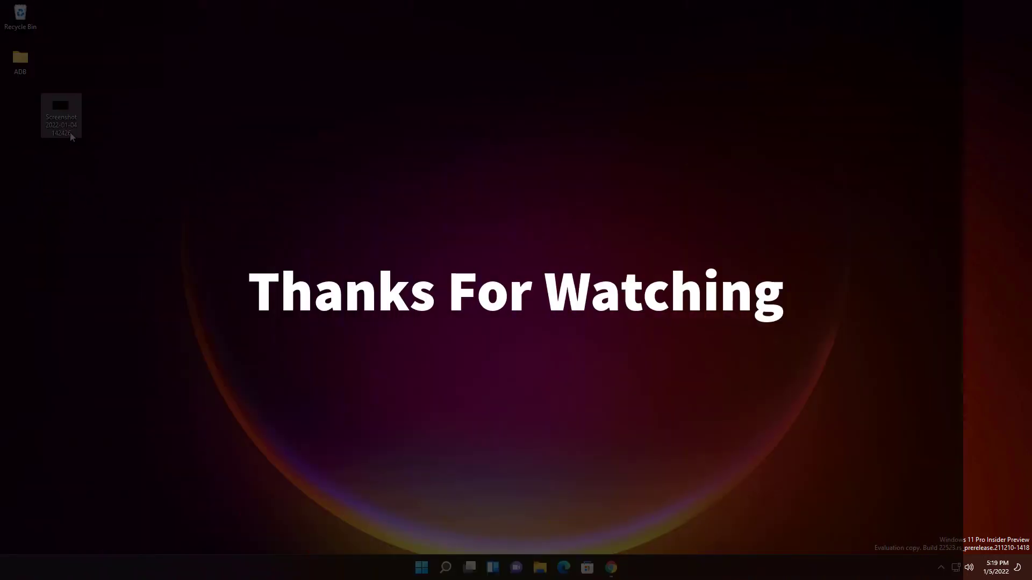